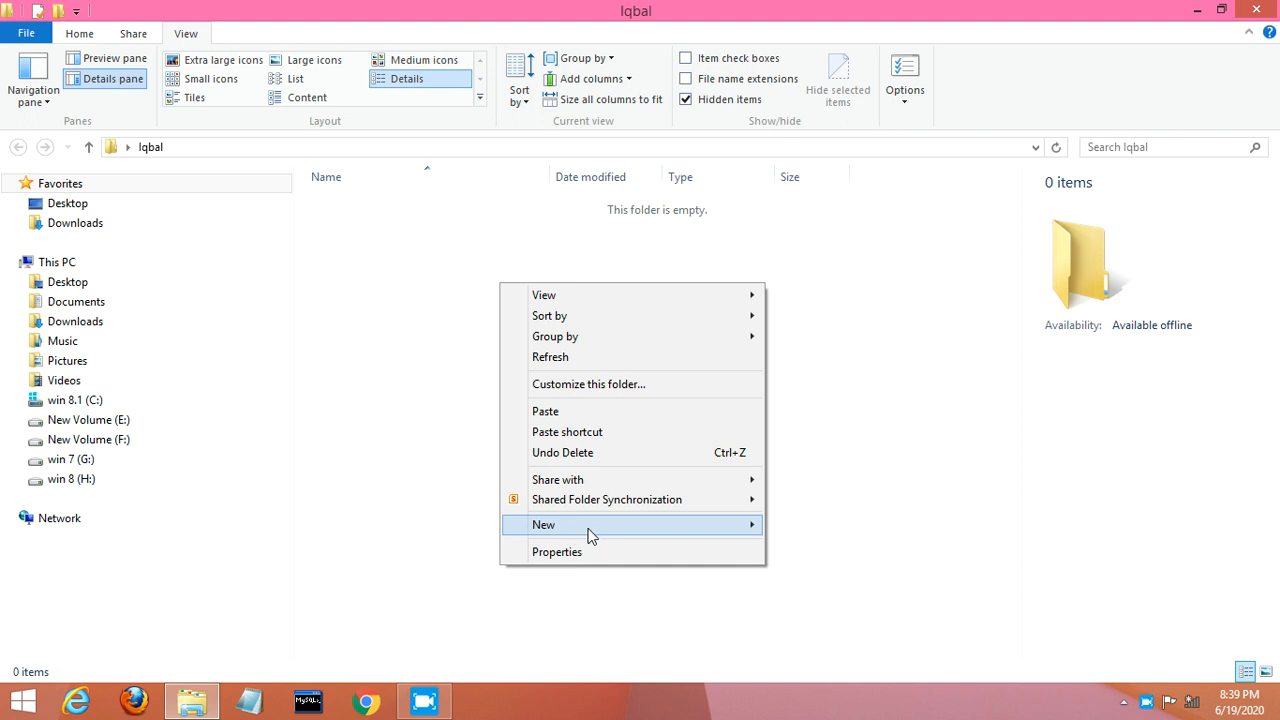
# Step: Create a new Excel worksheet named abc in the Iqbal folder and open it
pyautogui.moveTo(588, 537)
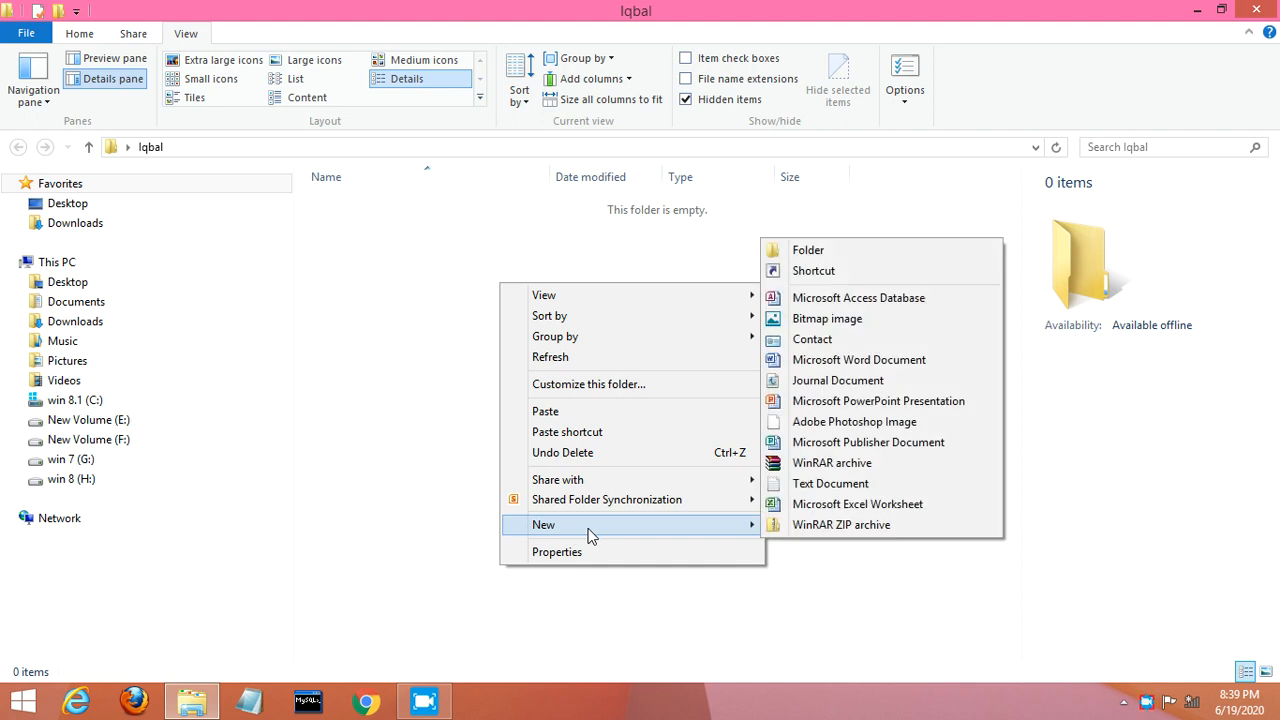
pyautogui.click(801, 505)
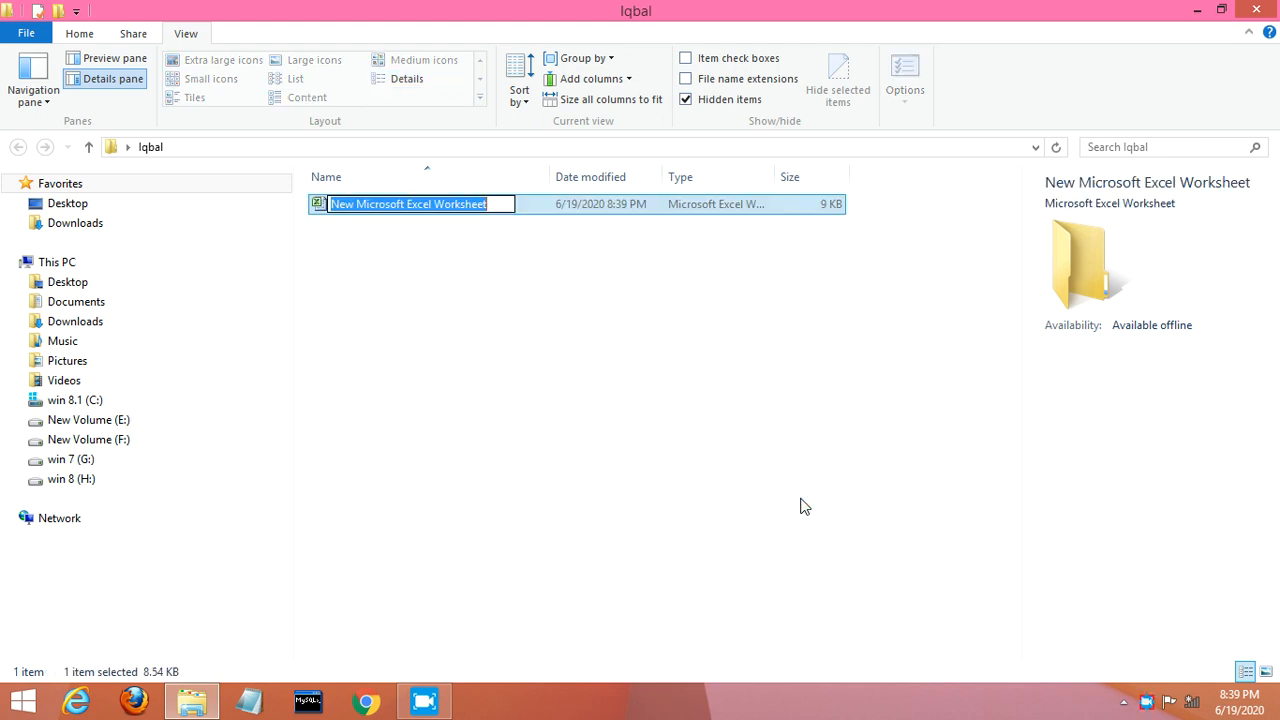
pyautogui.write('a')
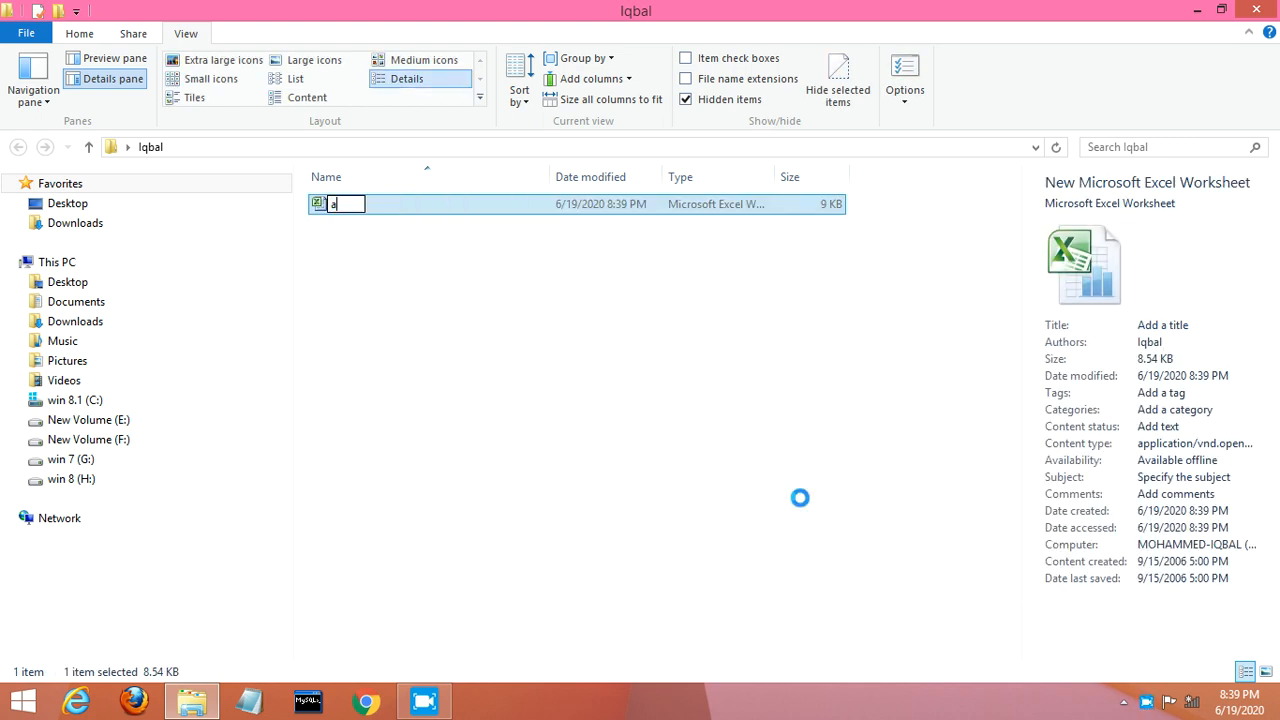
pyautogui.write('bc')
pyautogui.press('Return')
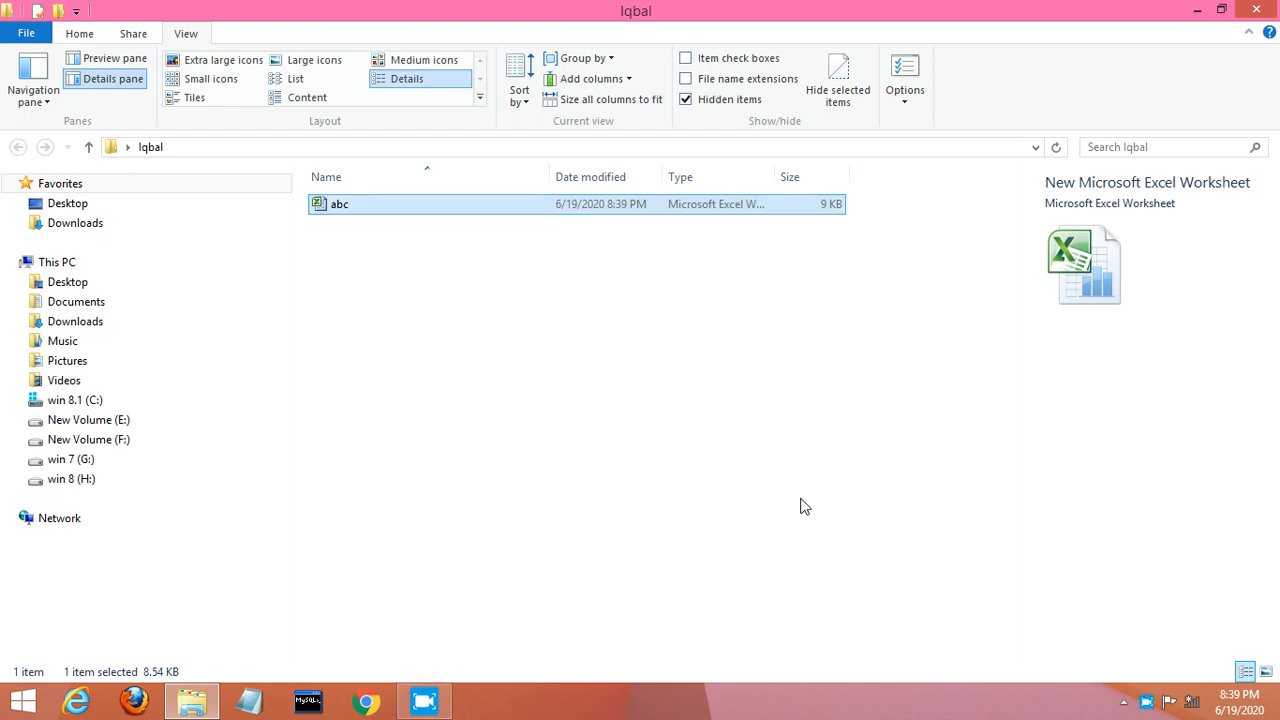
pyautogui.doubleClick(413, 205)
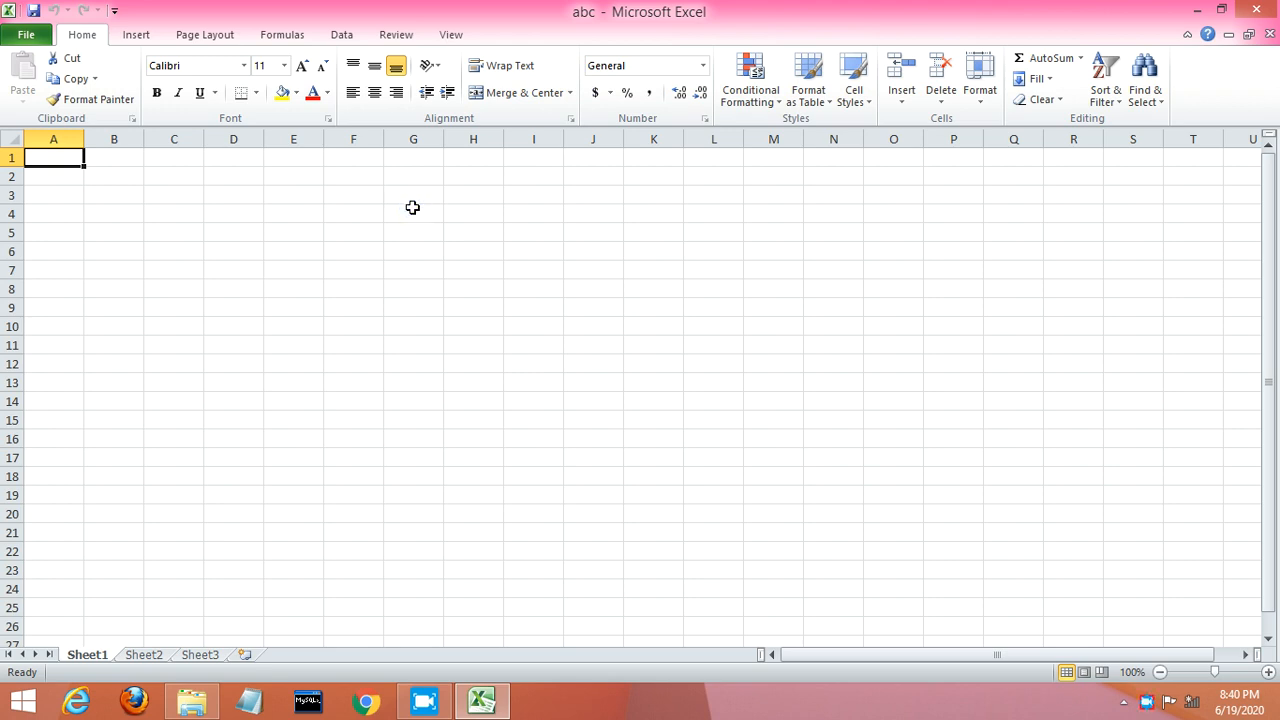
# Step: Select the starting cell for the student table on Sheet1
pyautogui.click(147, 207)
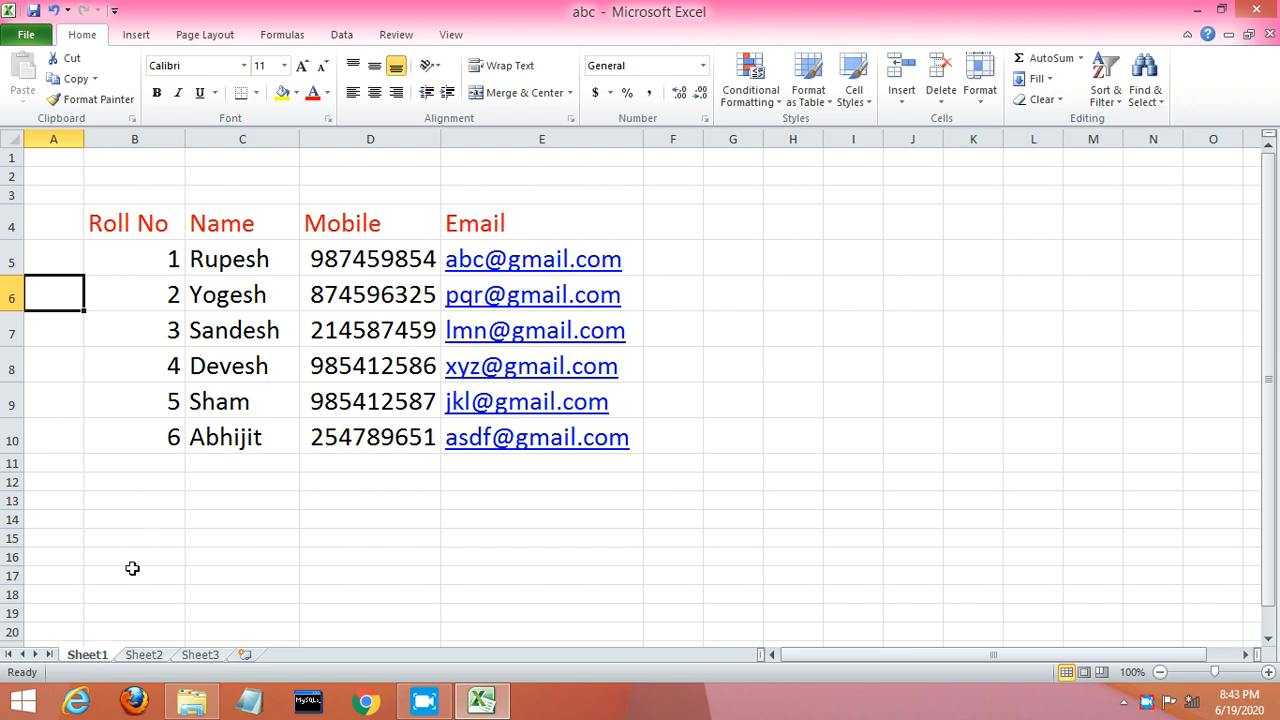
# Step: Protect Sheet1 with a password, entering and confirming it in the Protect Sheet dialog
pyautogui.rightClick(92, 662)
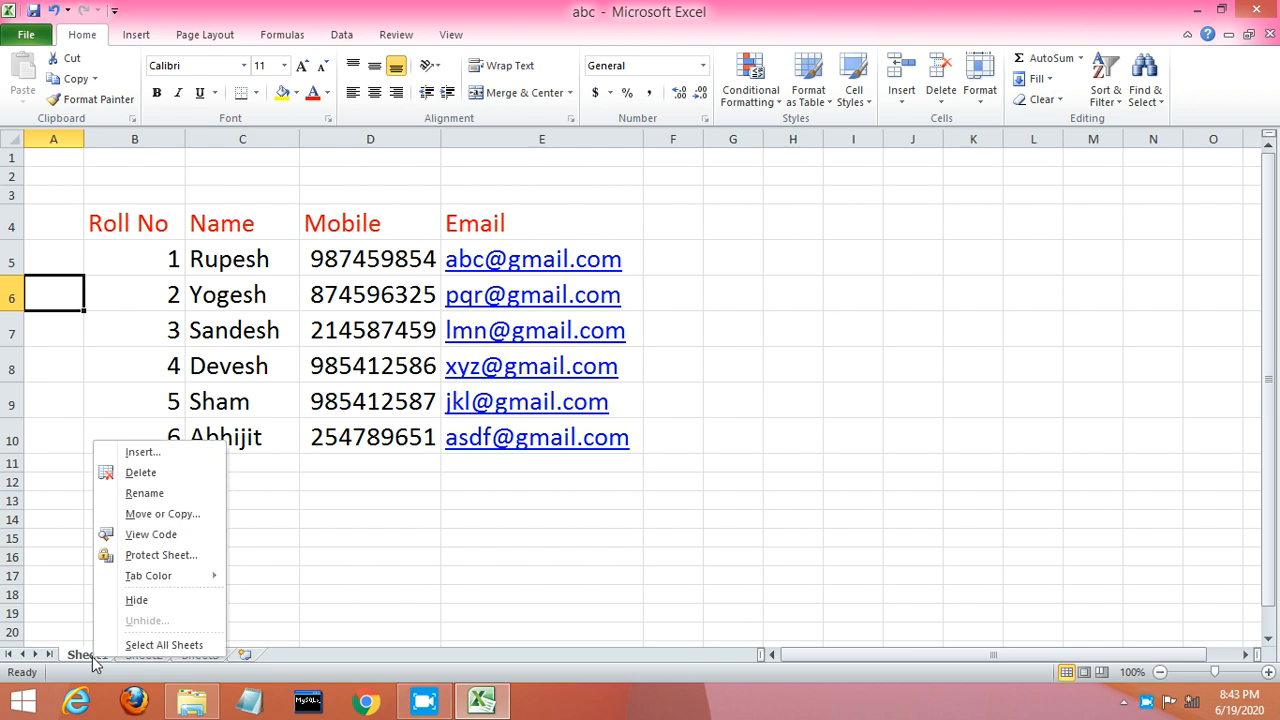
pyautogui.click(172, 555)
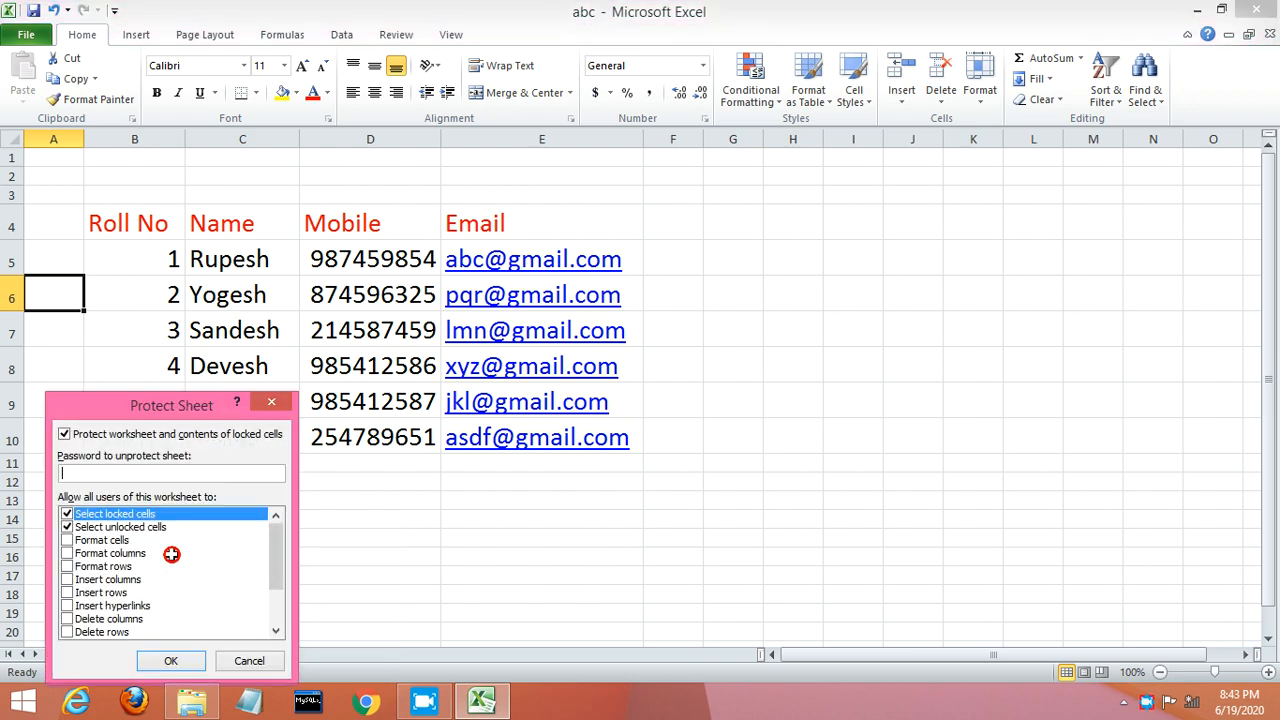
pyautogui.write('123')
pyautogui.click(170, 661)
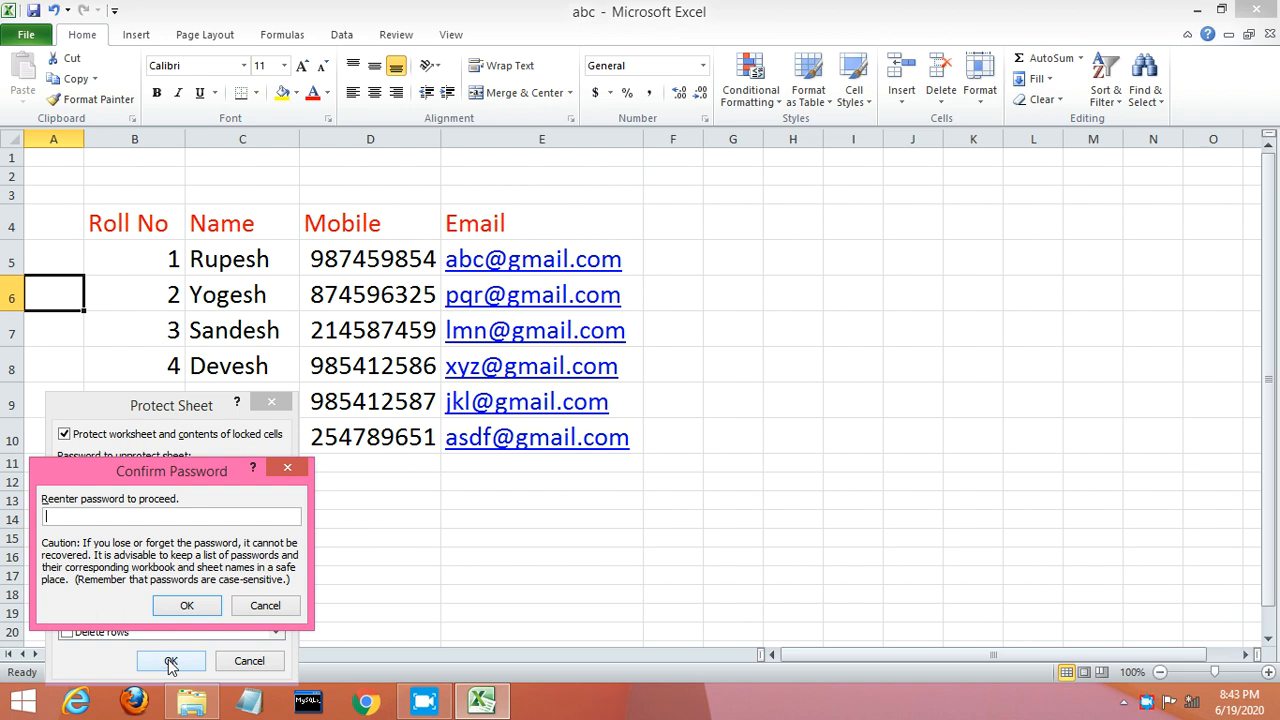
pyautogui.click(195, 602)
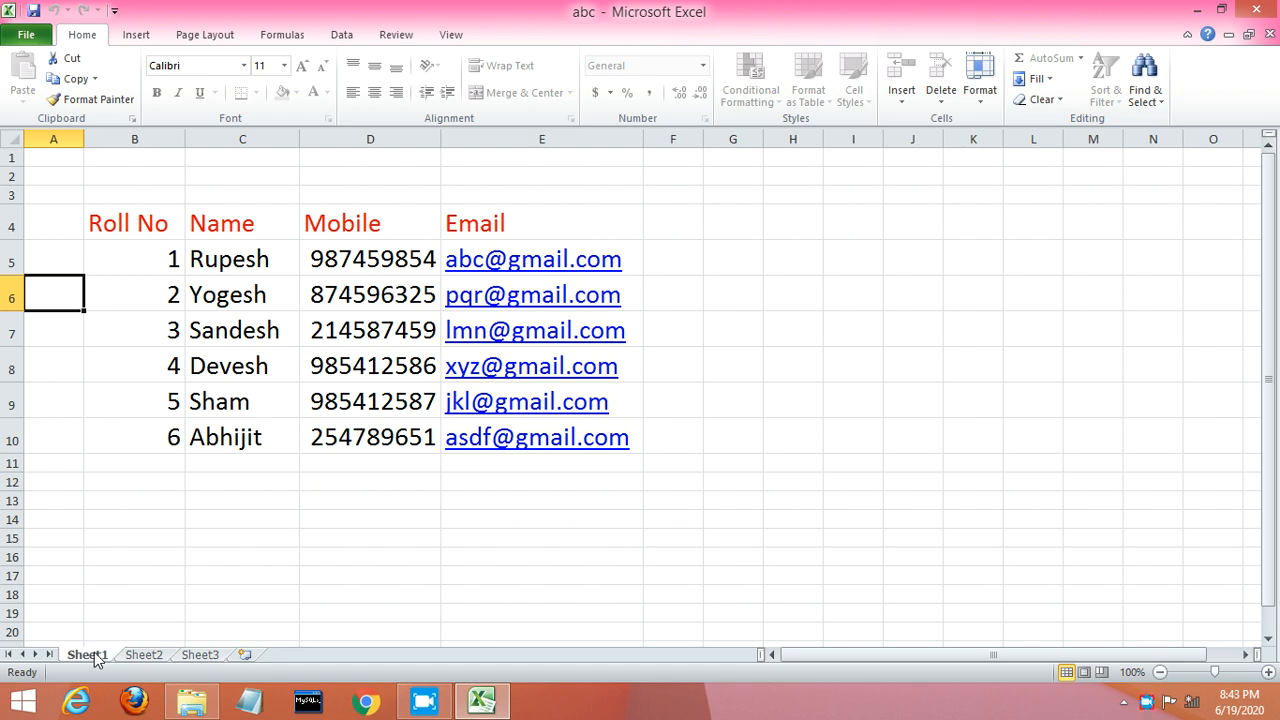
# Step: Close Excel, choosing Save to keep the changes to abc.xlsx
pyautogui.click(1258, 12)
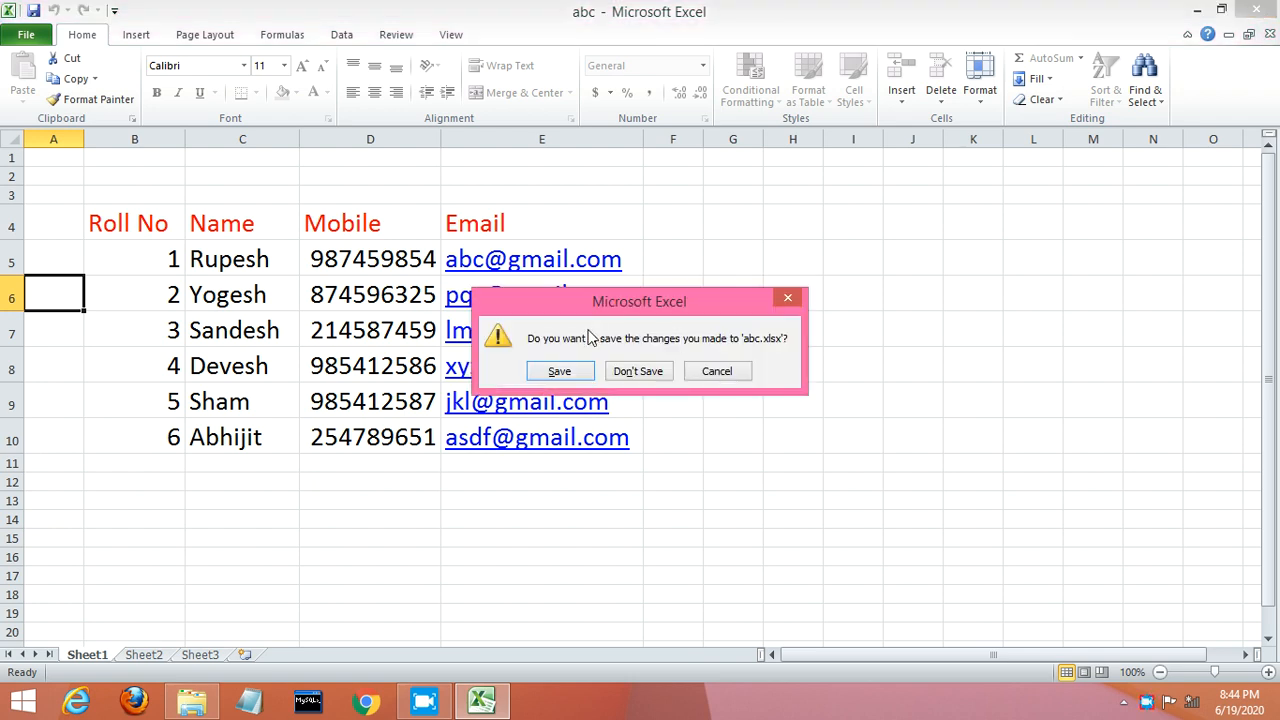
pyautogui.click(565, 370)
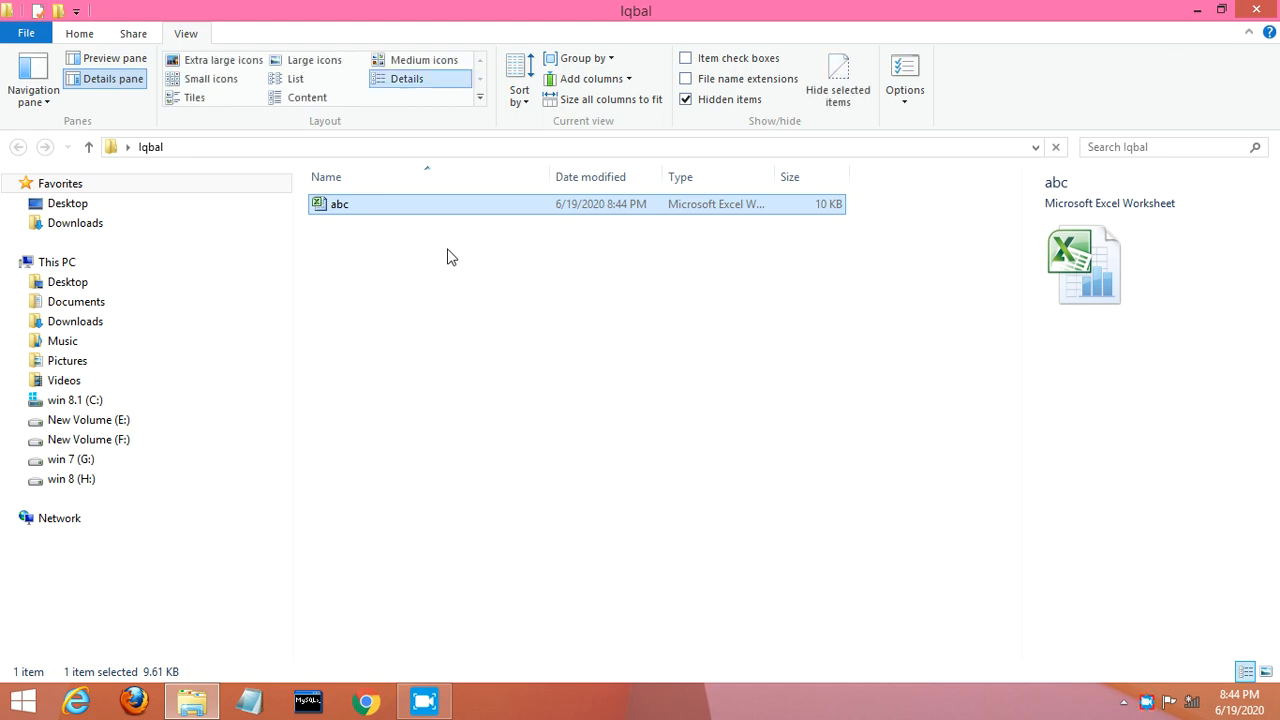
# Step: Begin renaming the abc file, then cancel and deselect it
pyautogui.click(411, 210)
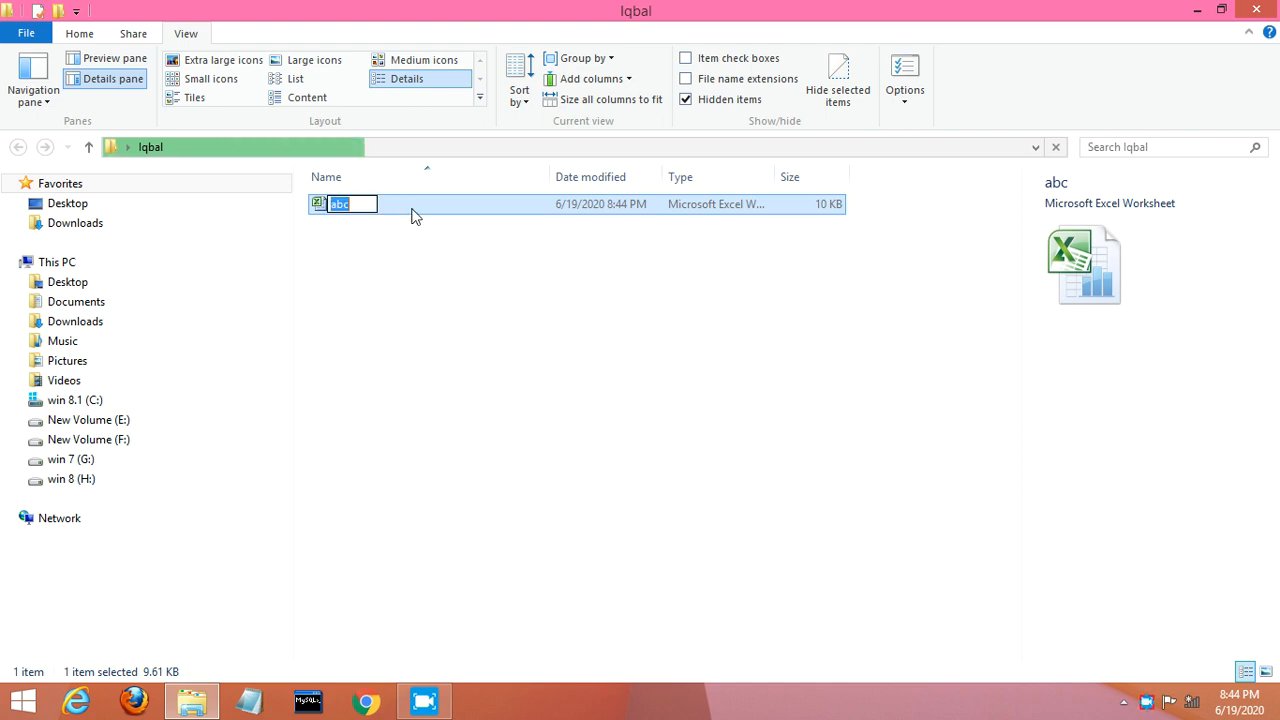
pyautogui.click(392, 254)
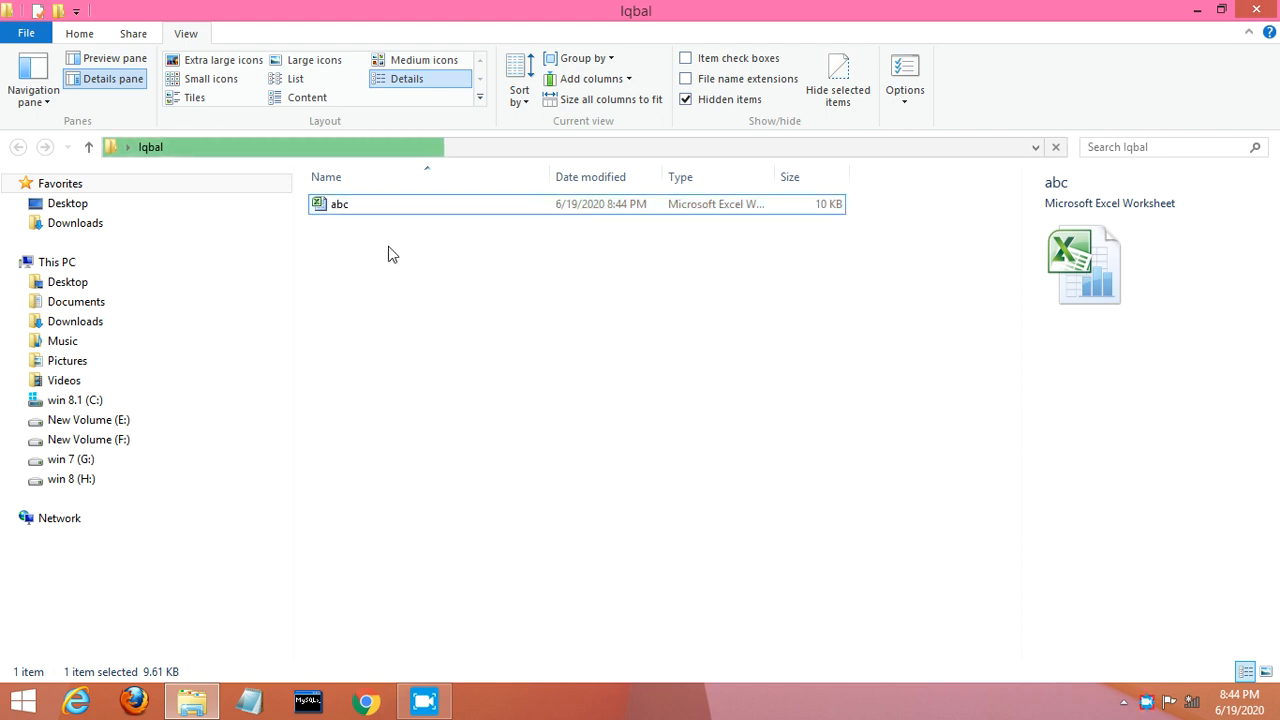
pyautogui.click(389, 248)
pyautogui.click(389, 248)
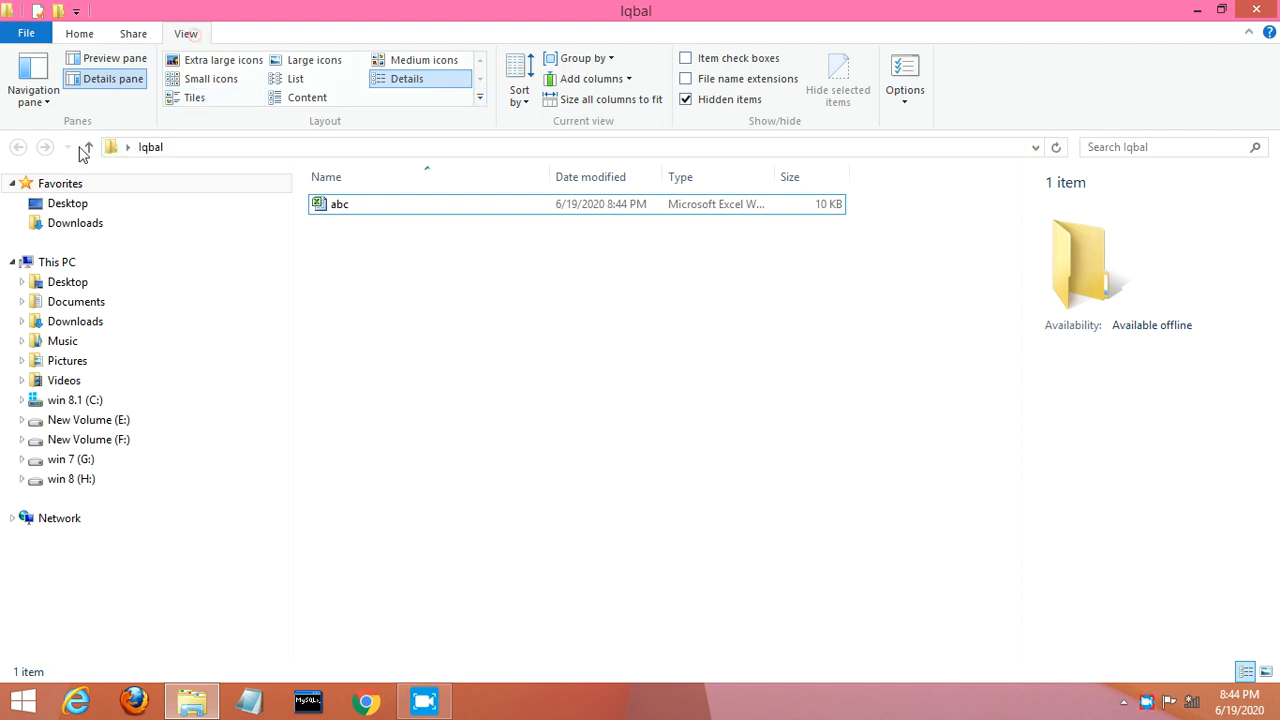
# Step: Uncheck Hide extensions for known file types in Folder Options and apply
pyautogui.click(908, 104)
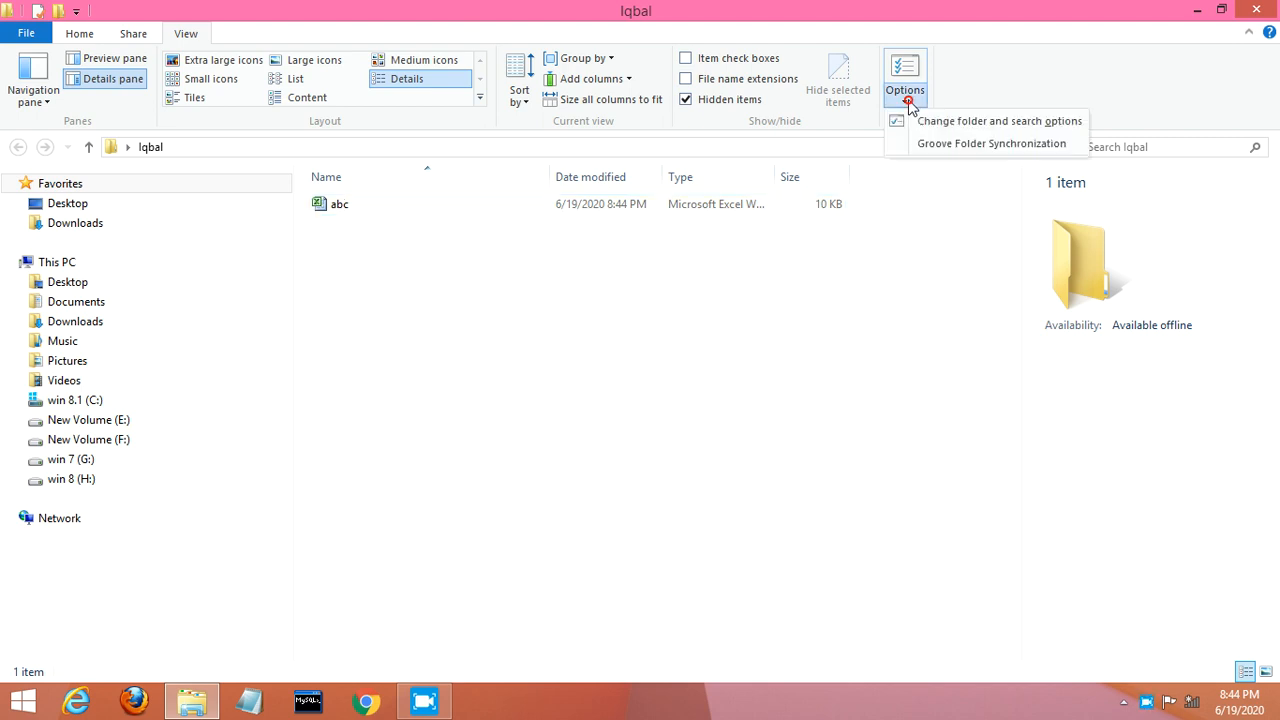
pyautogui.click(921, 121)
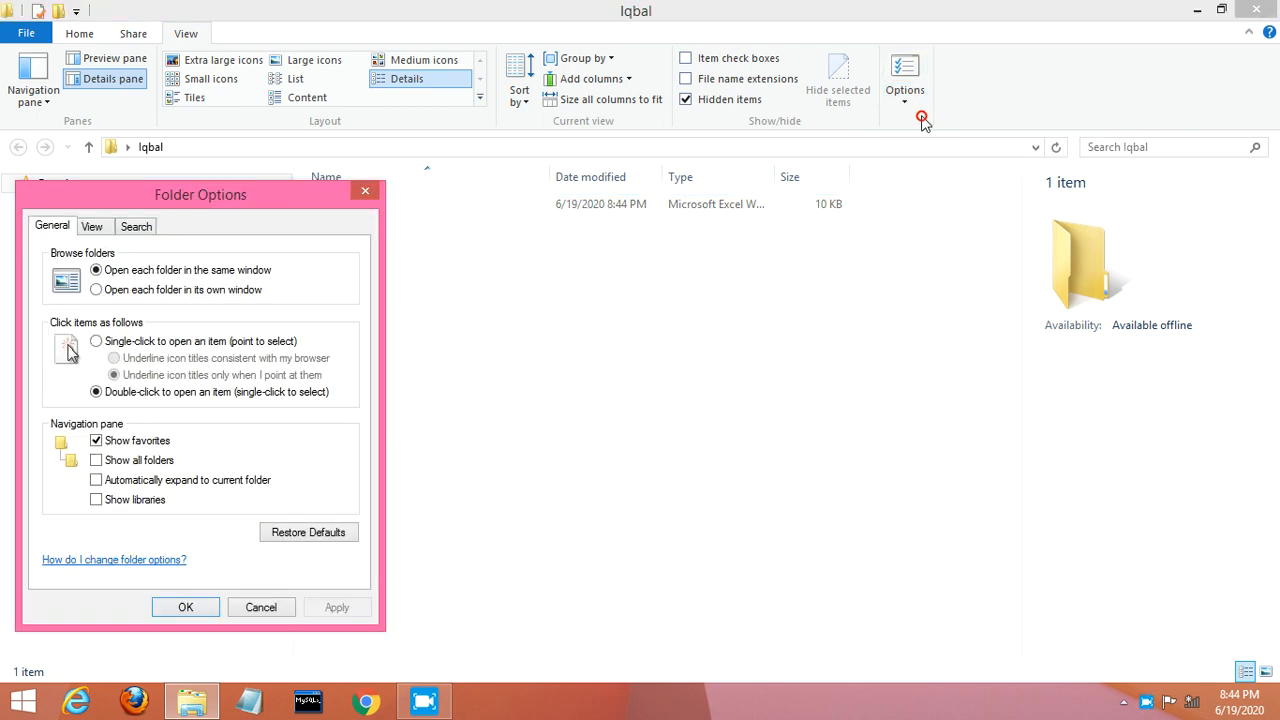
pyautogui.click(96, 229)
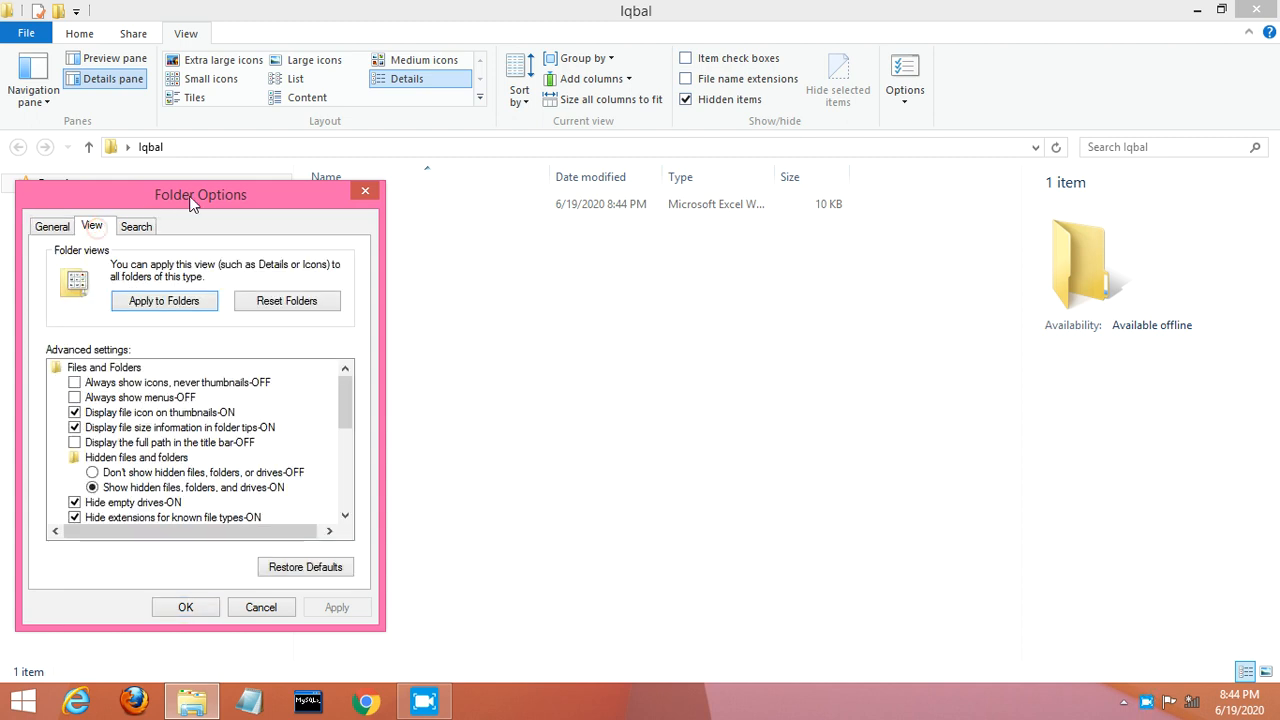
pyautogui.moveTo(193, 203); pyautogui.dragTo(296, 46)
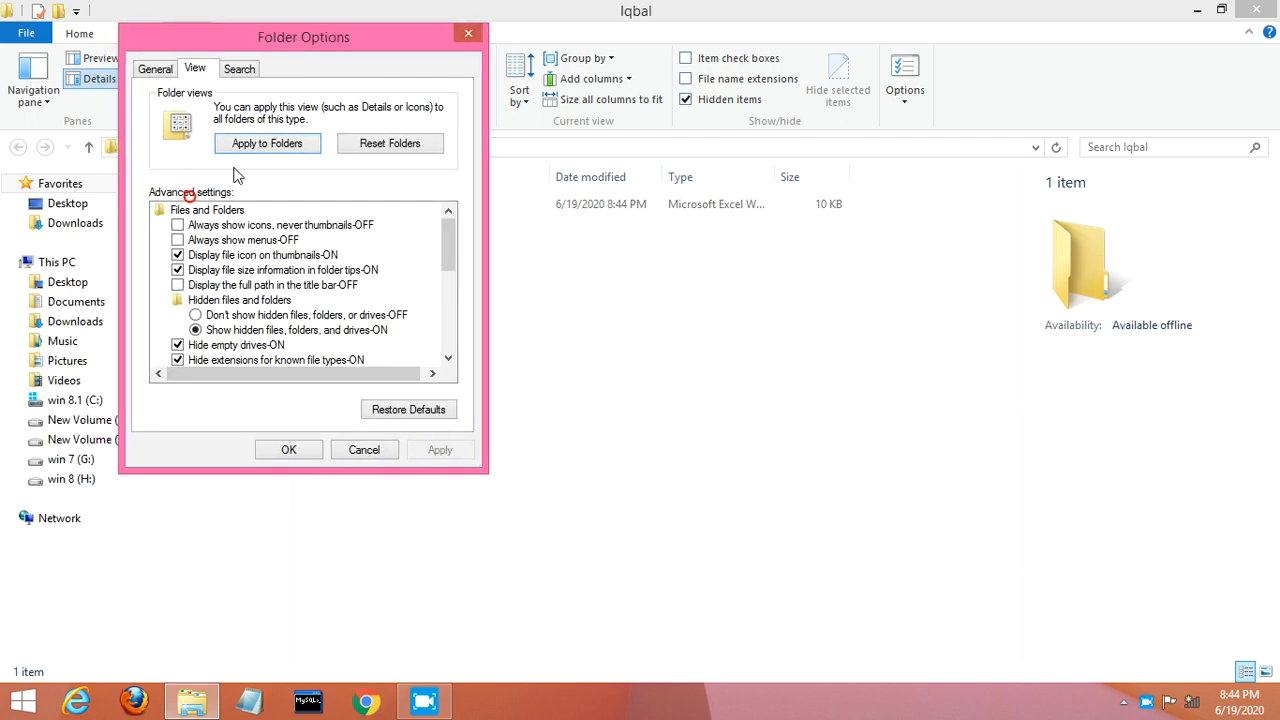
pyautogui.click(178, 360)
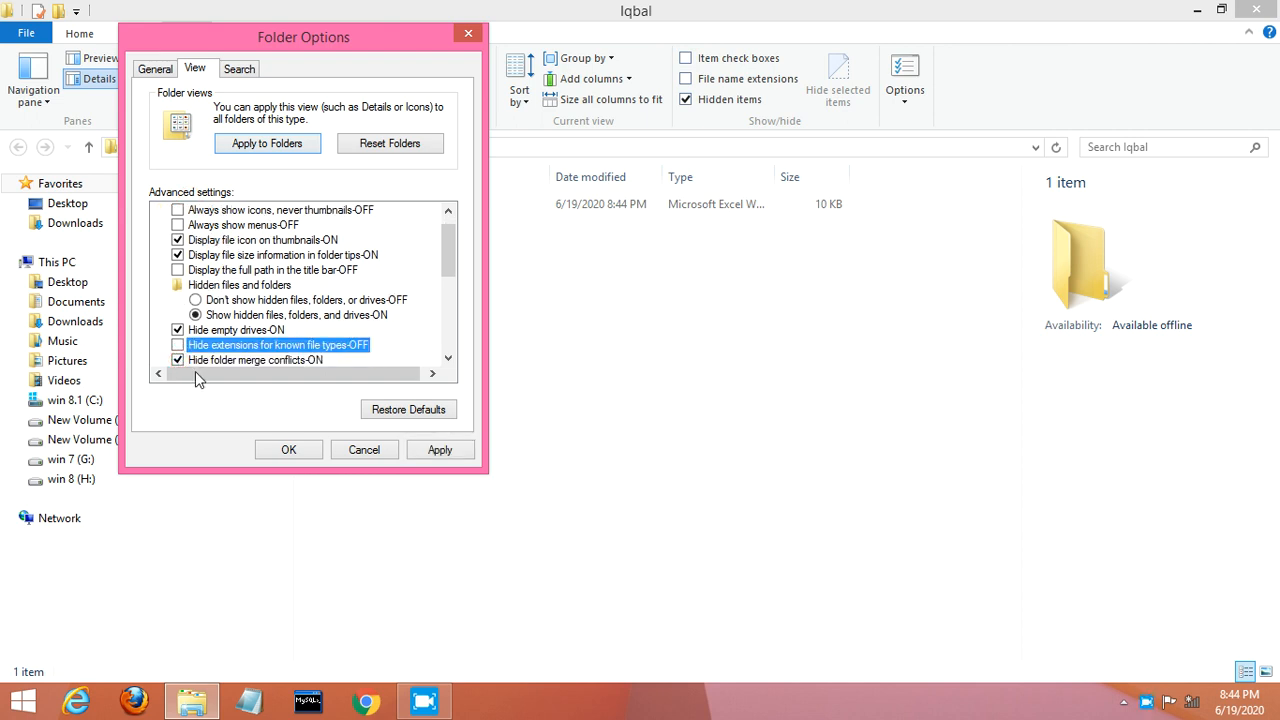
pyautogui.click(288, 450)
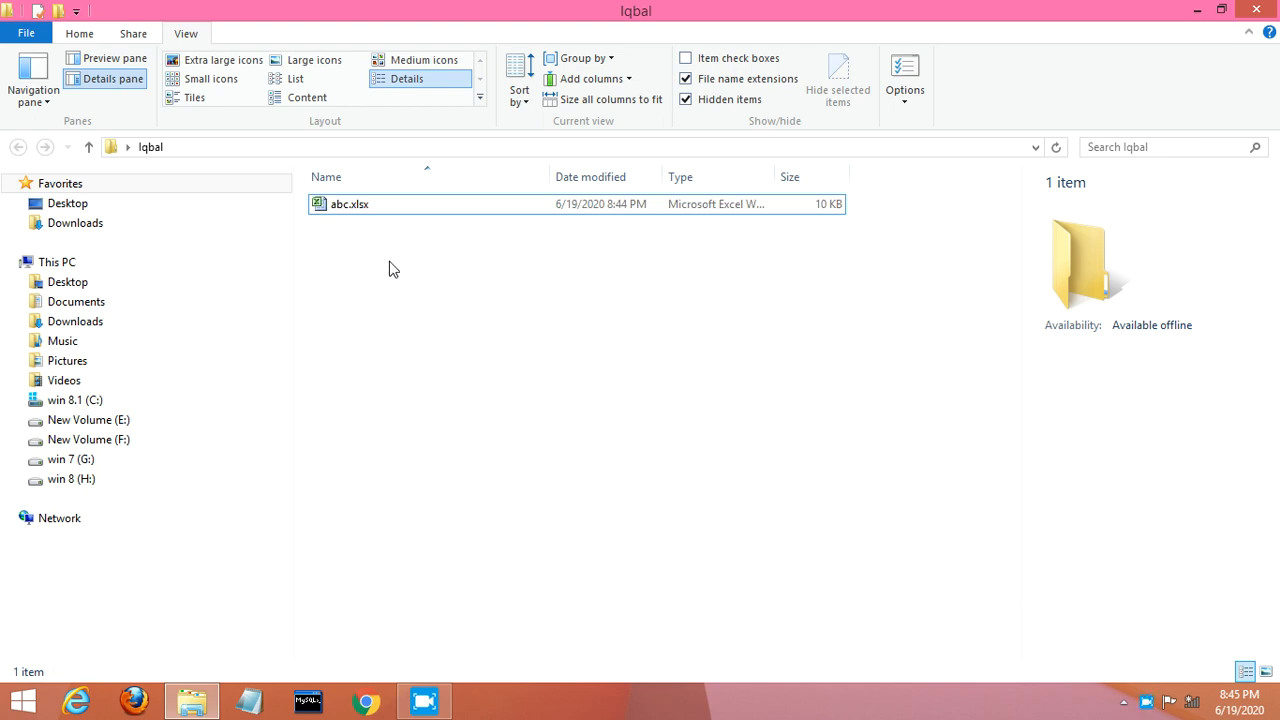
# Step: Rename abc.xlsx to abc.zip, replacing the extension and accepting the warning
pyautogui.click(372, 206)
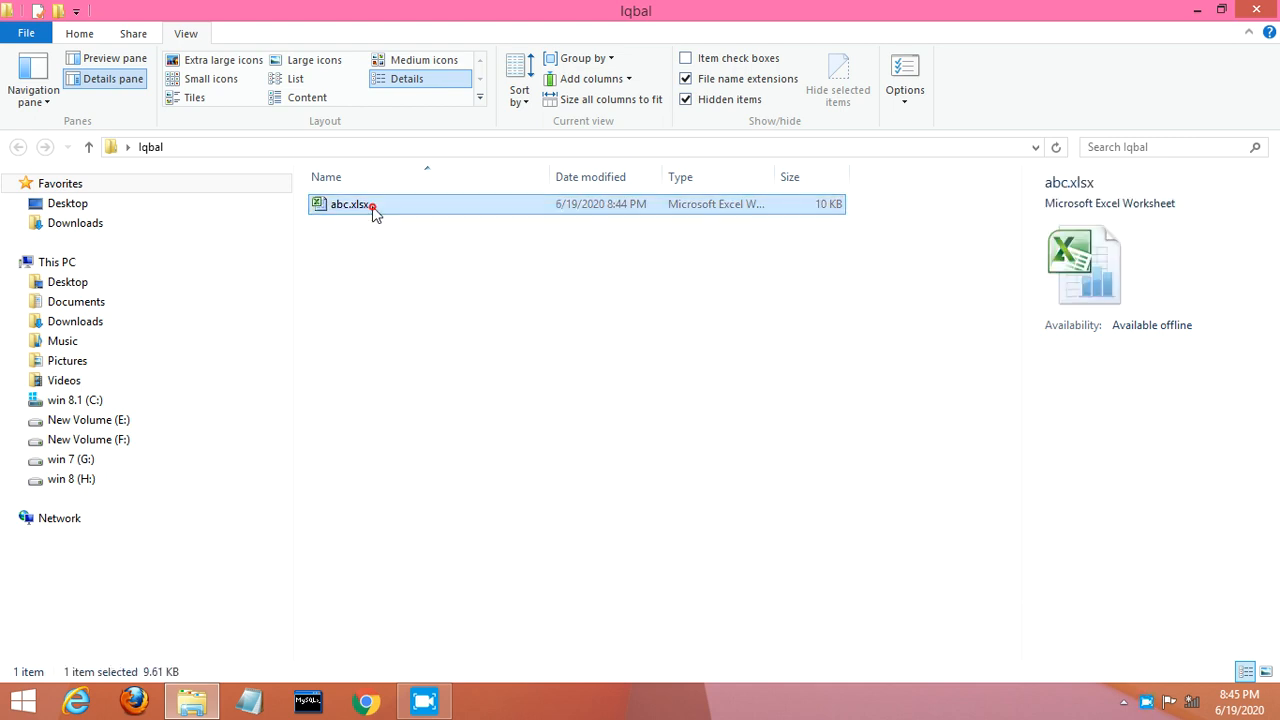
pyautogui.click(372, 206)
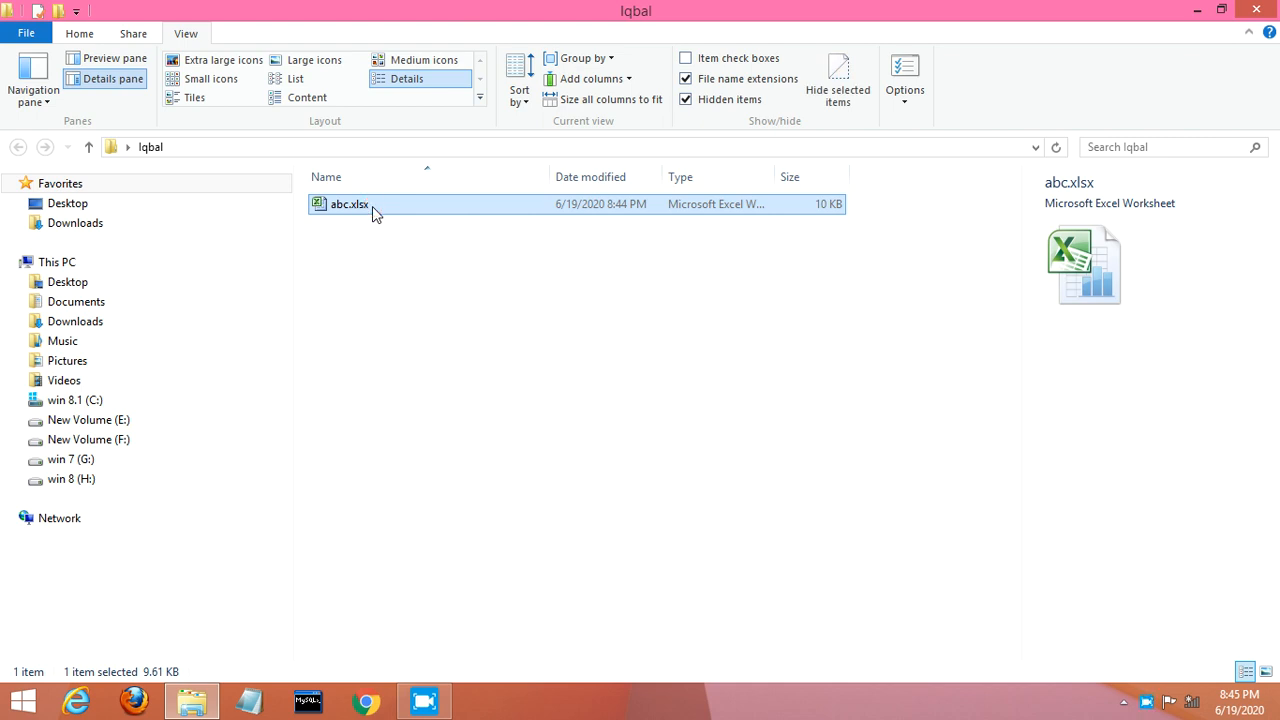
pyautogui.click(372, 206)
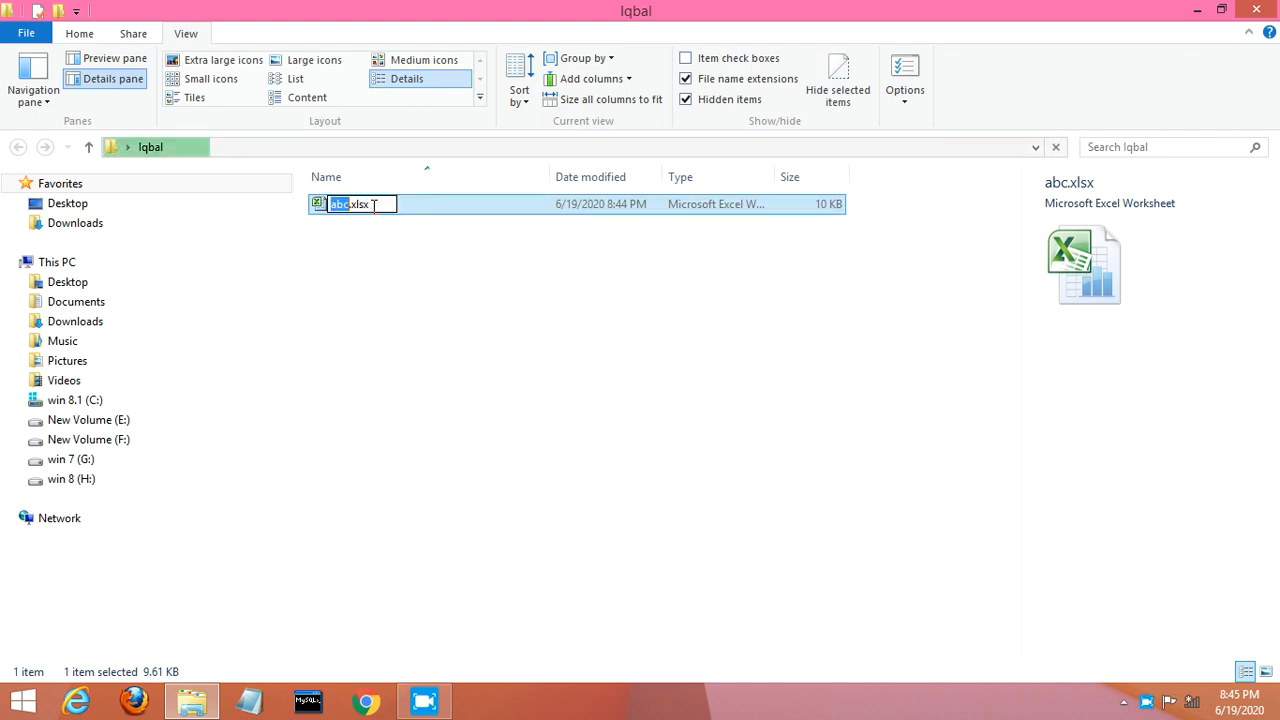
pyautogui.click(373, 204)
pyautogui.click(373, 204)
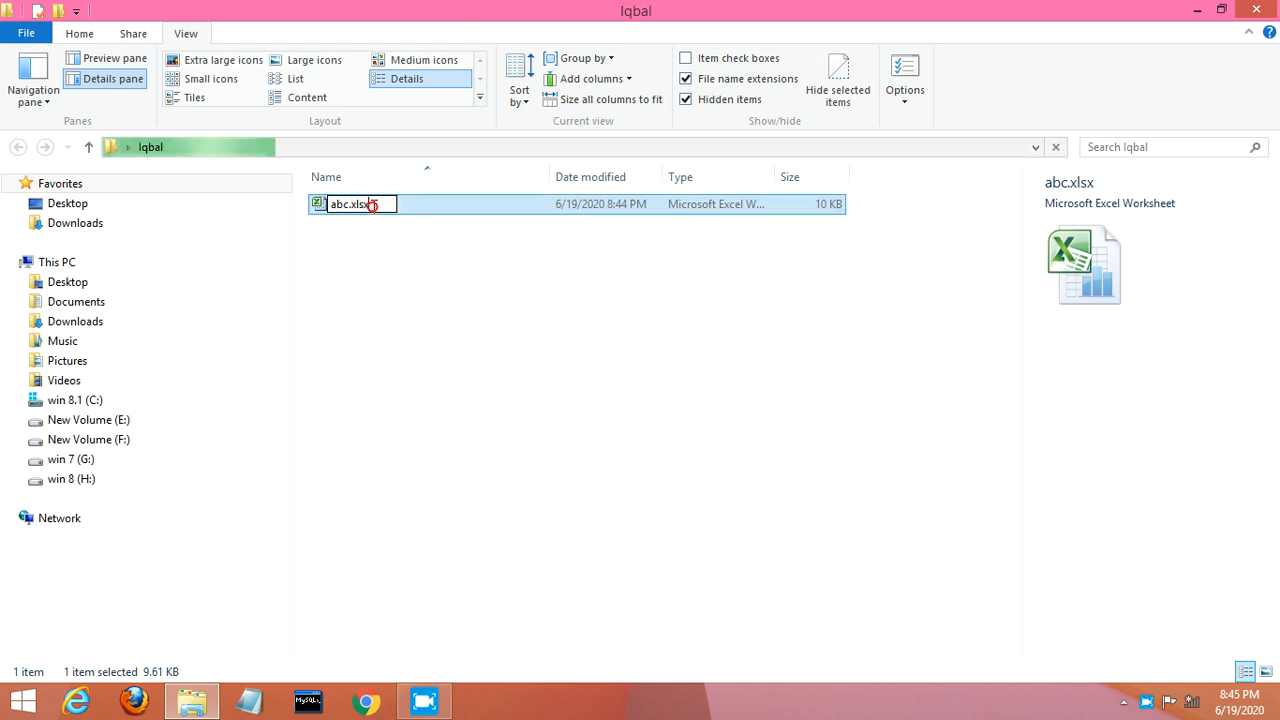
pyautogui.press('BackSpace')
pyautogui.press('BackSpace')
pyautogui.press('BackSpace')
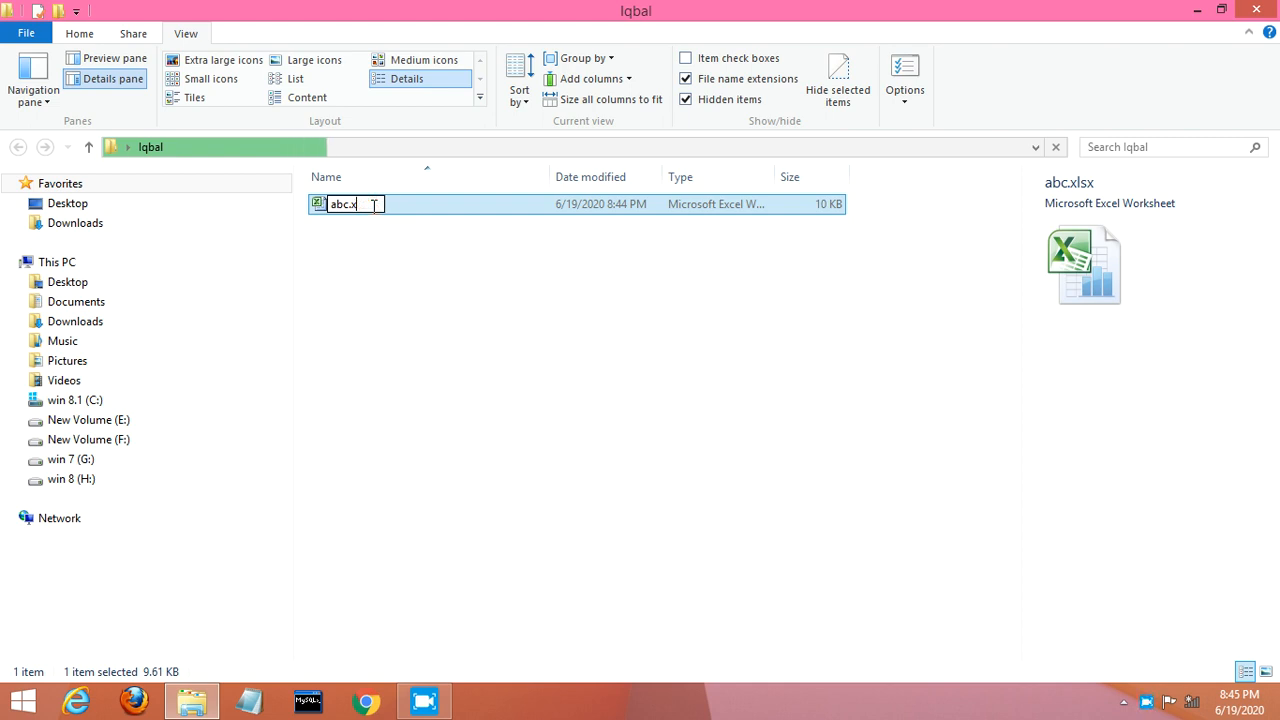
pyautogui.press('BackSpace')
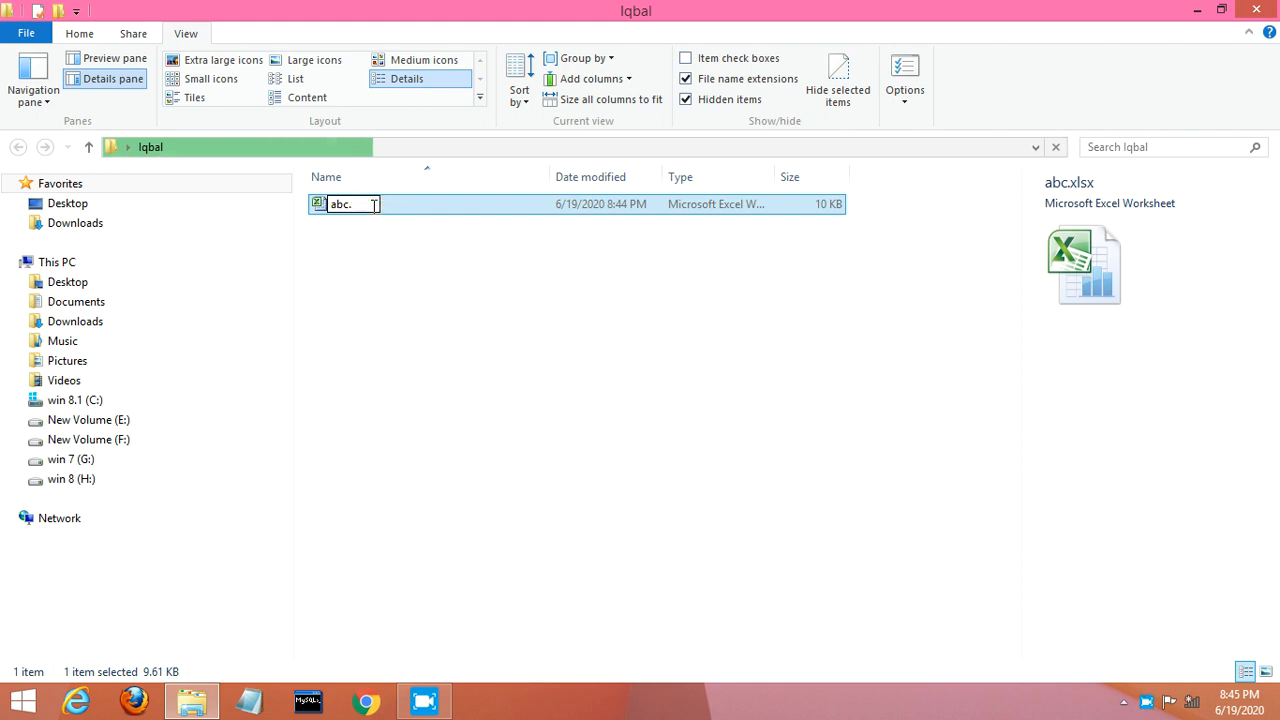
pyautogui.write('zi')
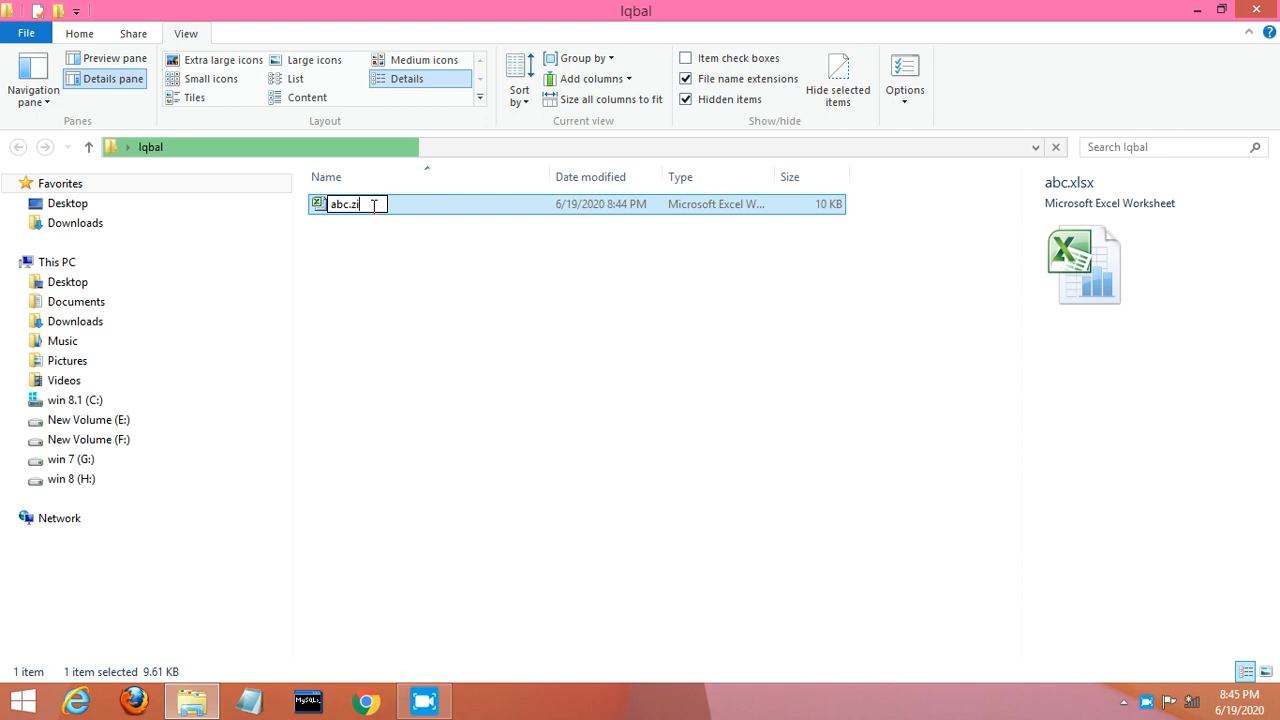
pyautogui.write('p')
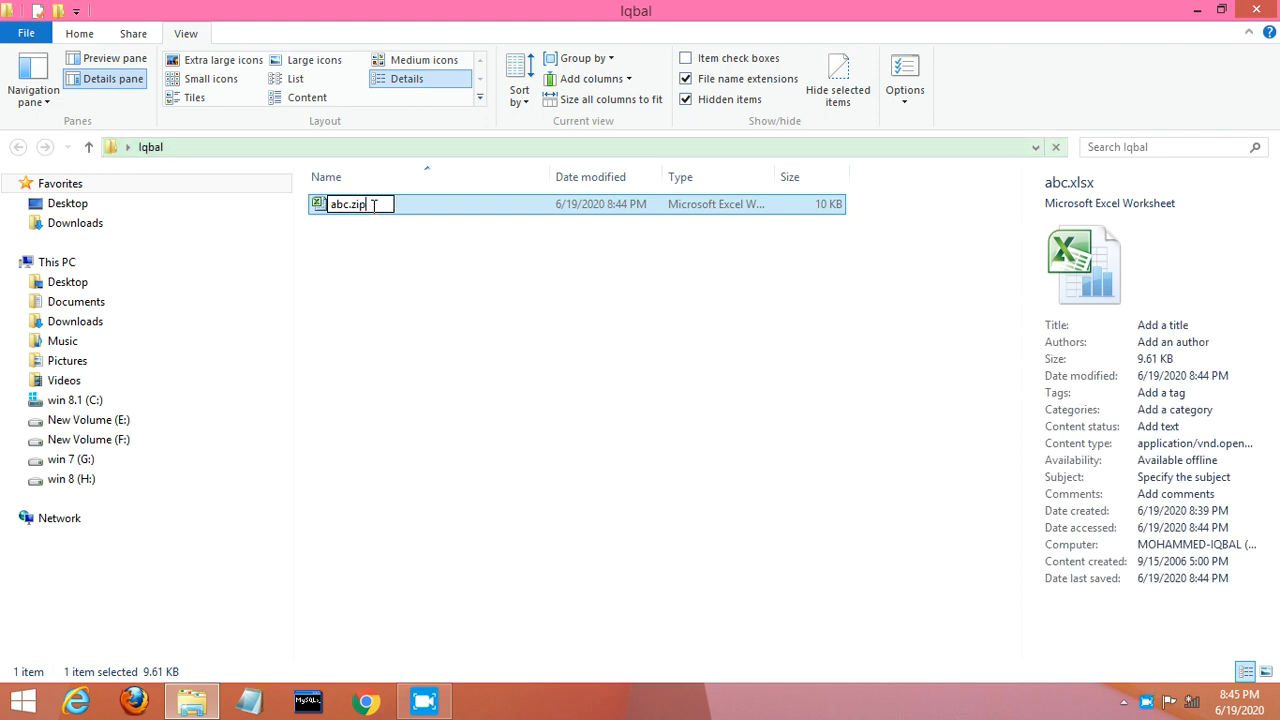
pyautogui.press('Return')
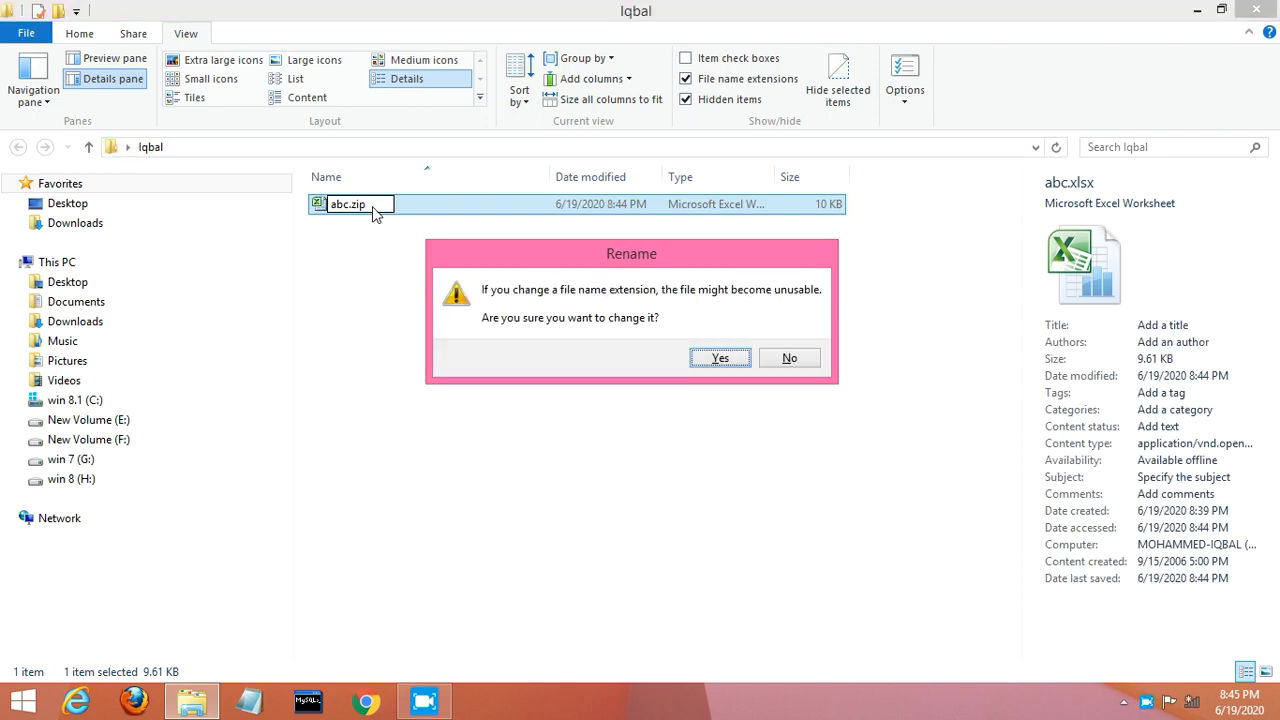
pyautogui.click(720, 359)
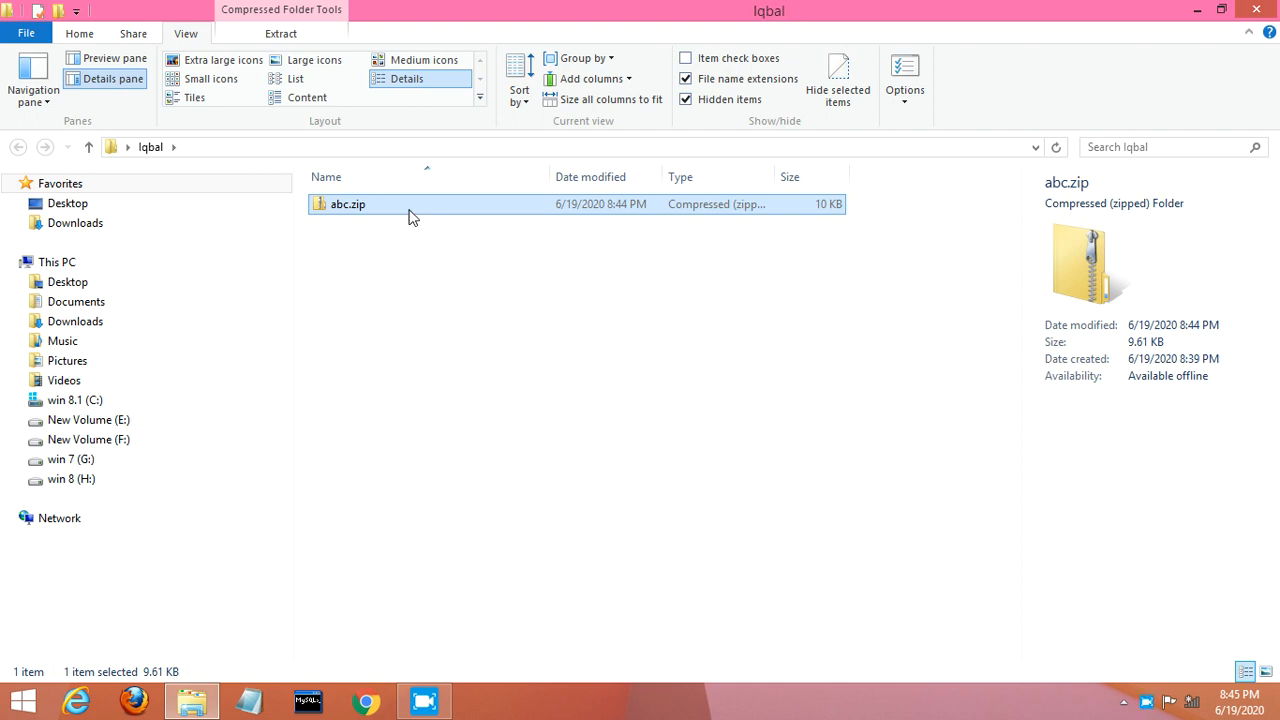
# Step: Extract all of abc.zip into the suggested abc folder
pyautogui.rightClick(371, 205)
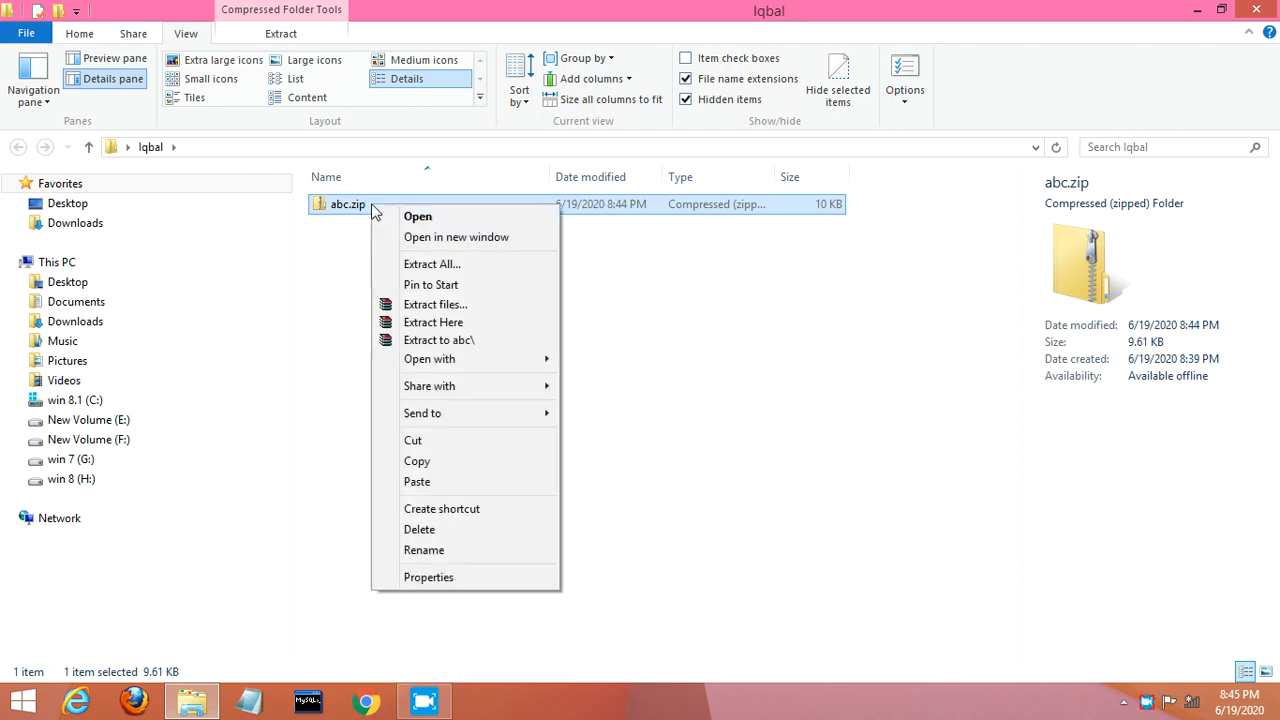
pyautogui.click(418, 266)
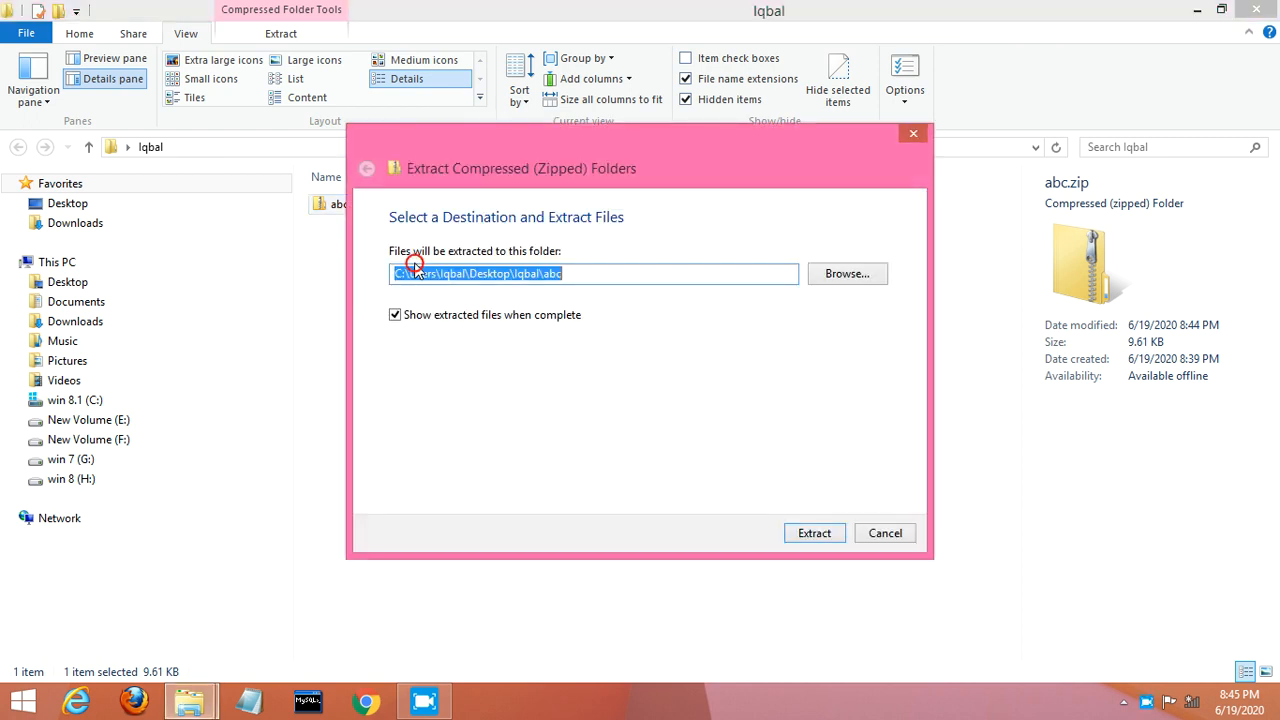
pyautogui.click(814, 533)
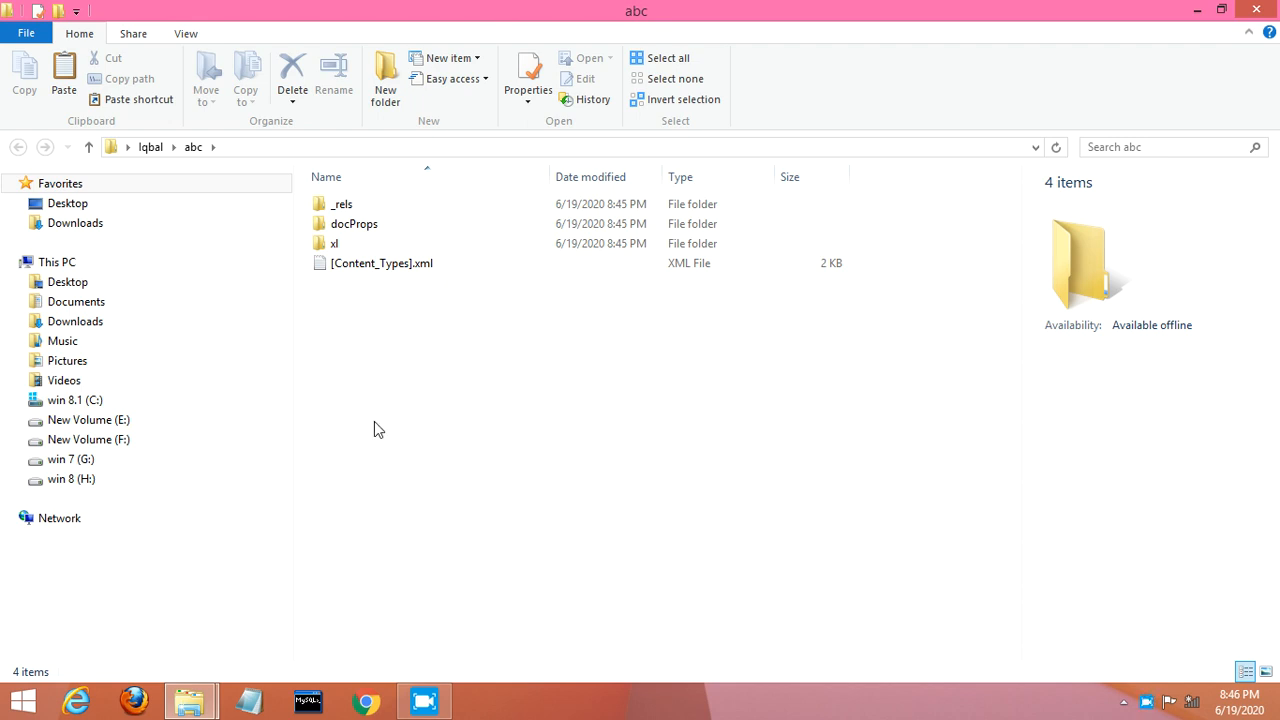
# Step: Open the xl folder, then its worksheets subfolder, and maximize the window
pyautogui.click(318, 246)
pyautogui.click(330, 248)
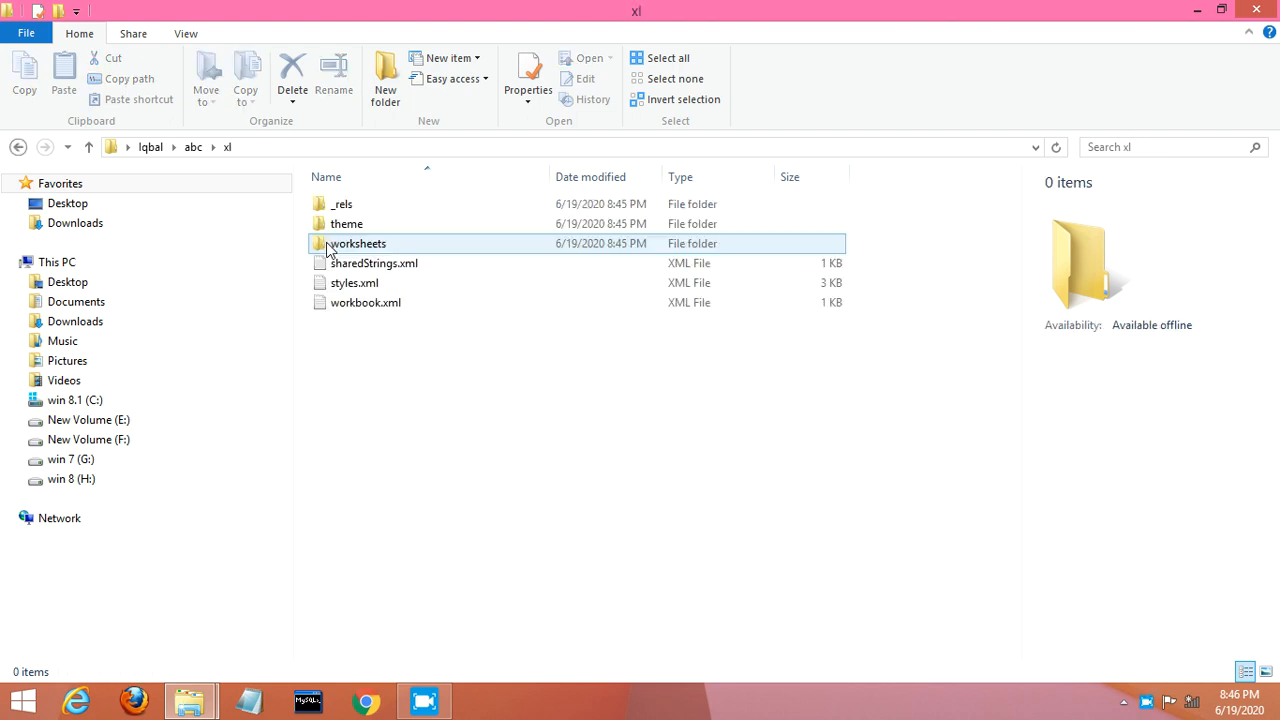
pyautogui.click(327, 246)
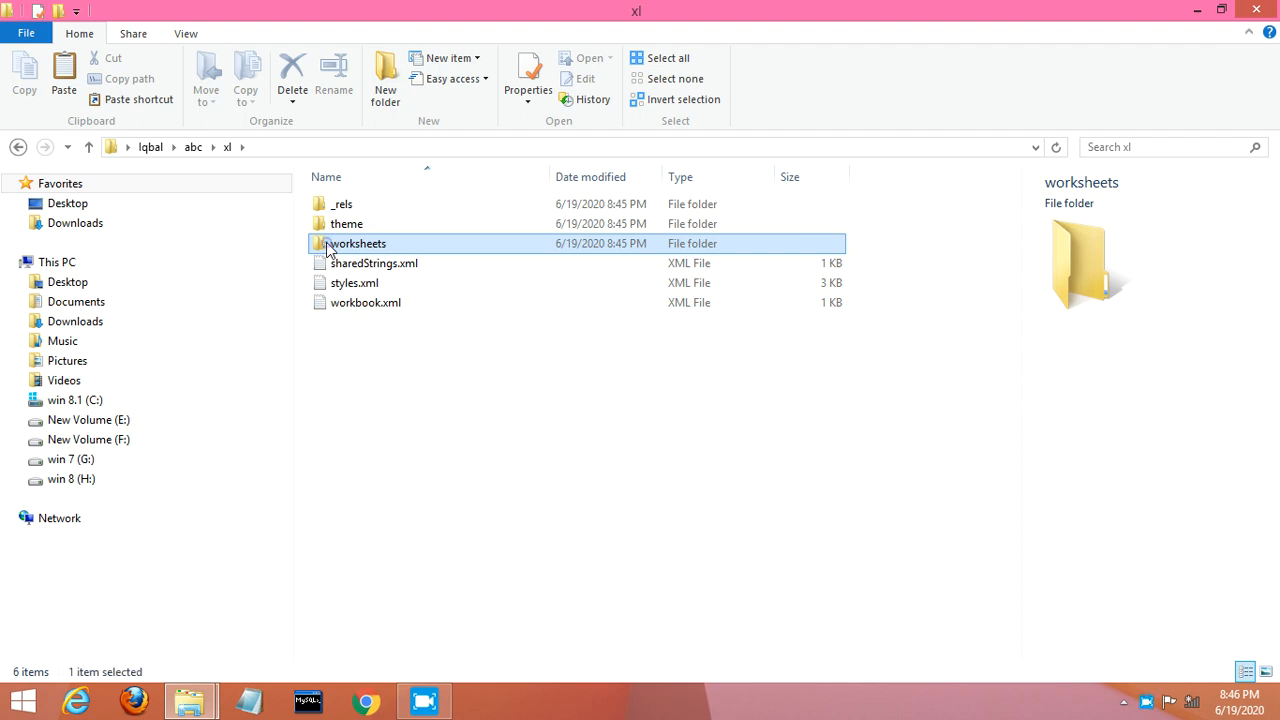
pyautogui.doubleClick(326, 243)
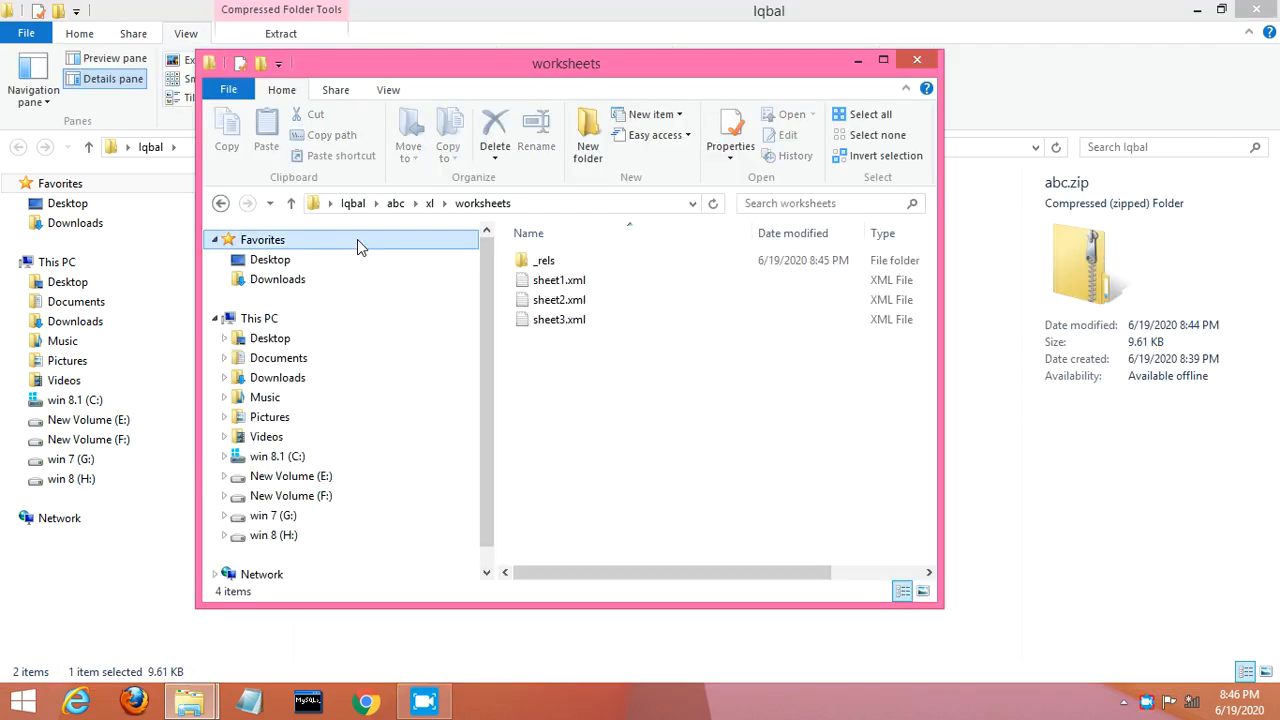
pyautogui.click(884, 62)
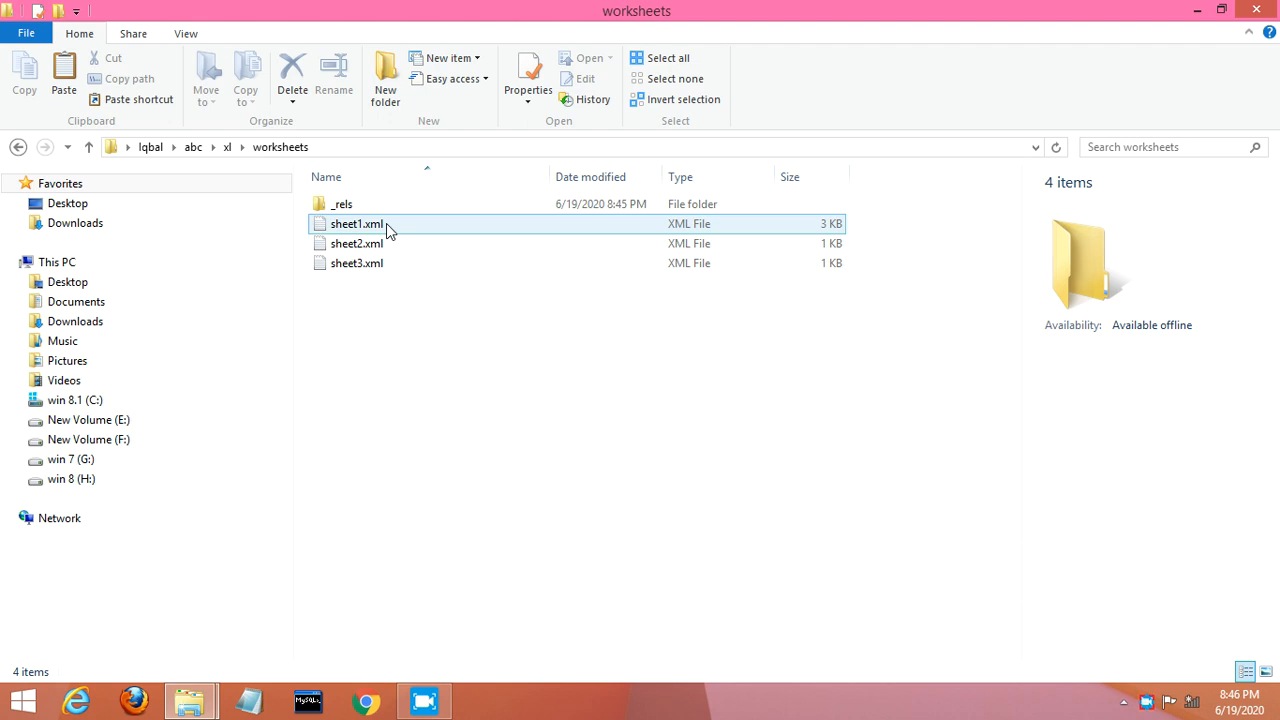
# Step: Open sheet1.xml with WordPad via Open with
pyautogui.rightClick(386, 223)
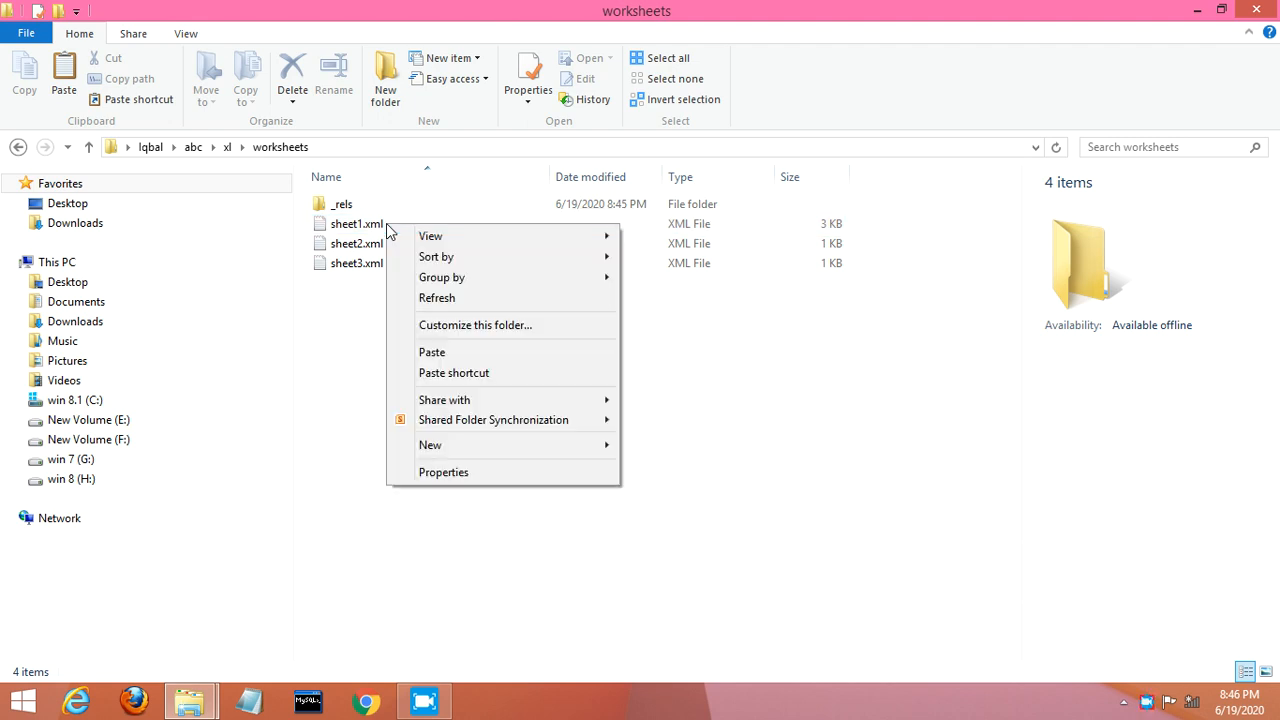
pyautogui.click(362, 226)
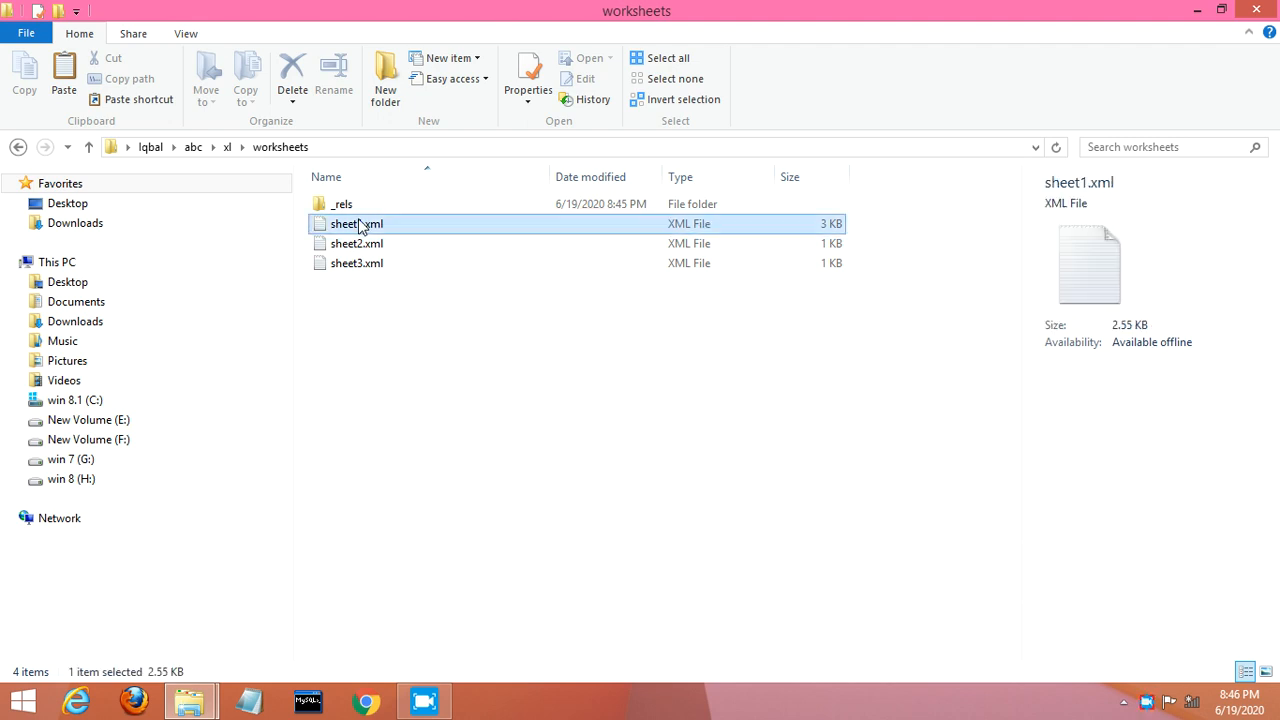
pyautogui.rightClick(362, 226)
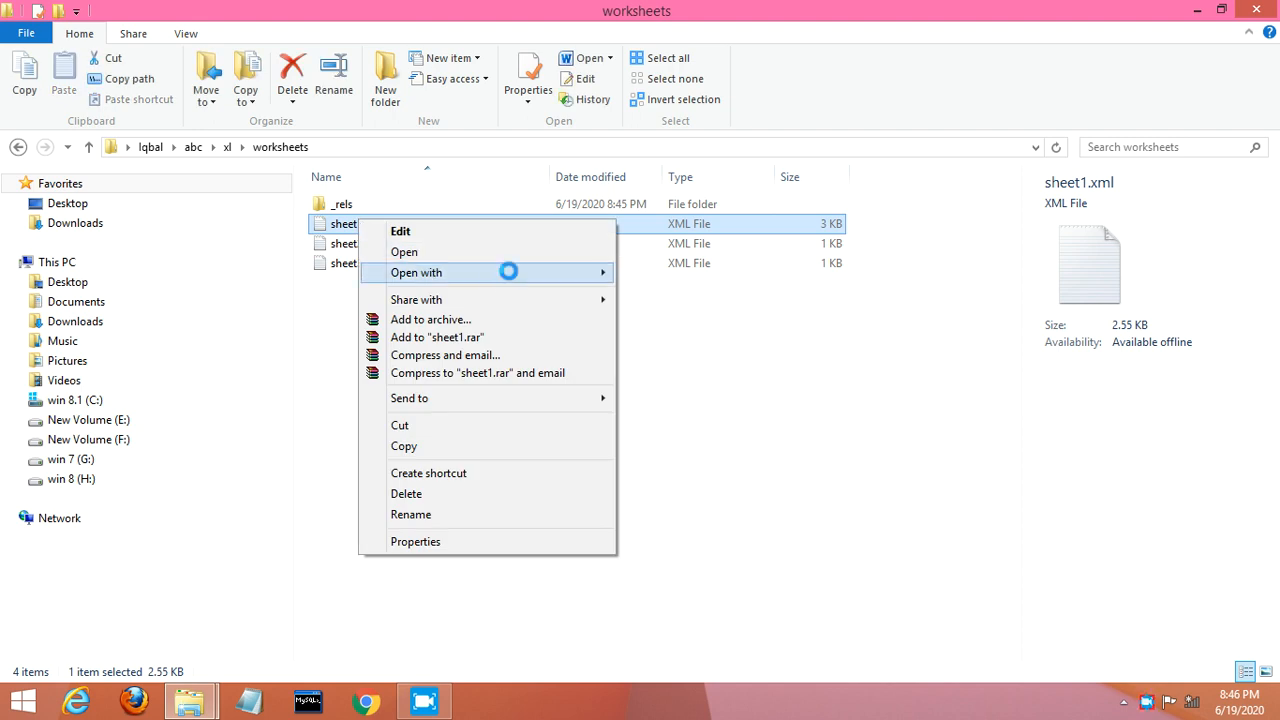
pyautogui.moveTo(509, 271)
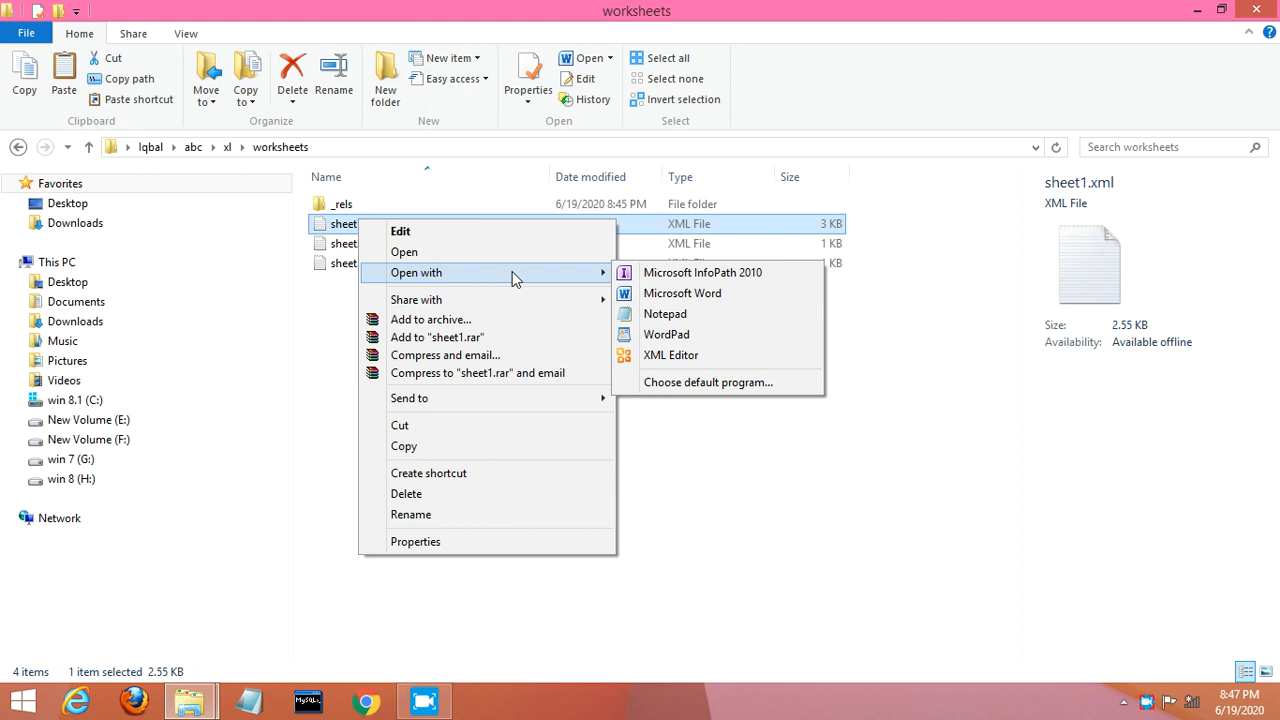
pyautogui.click(667, 335)
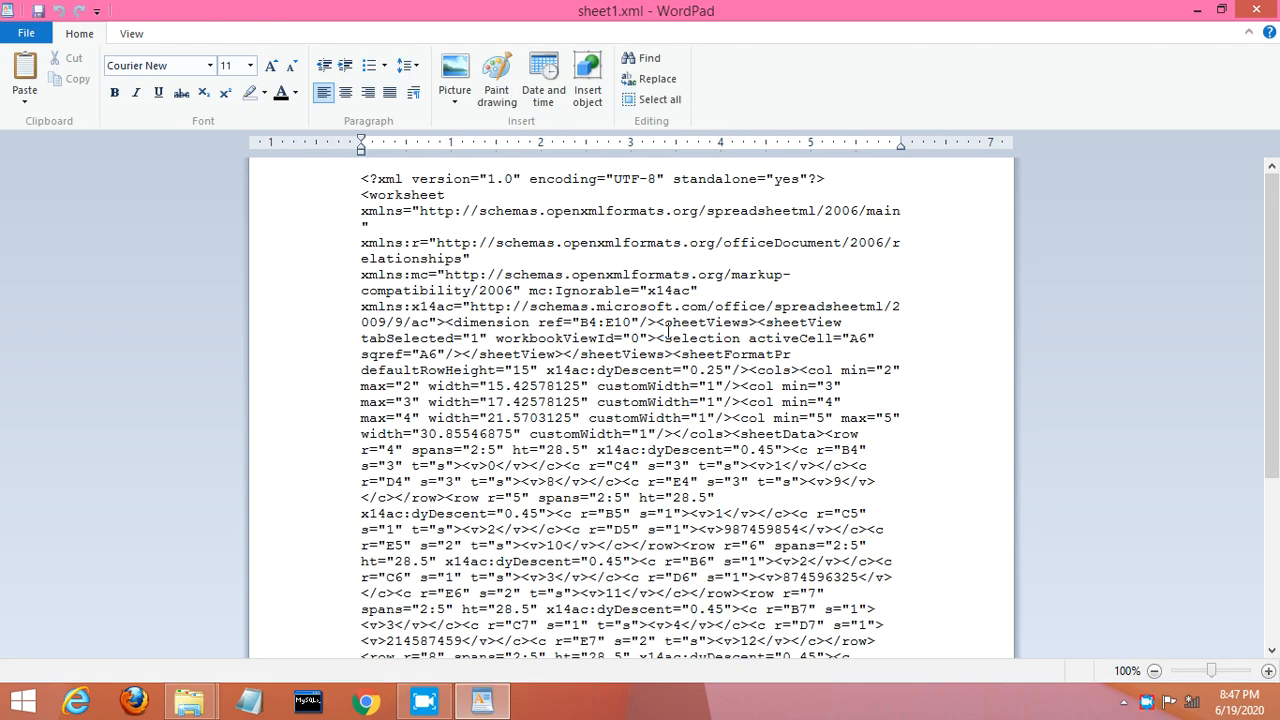
# Step: Search the XML for 'passwor' to reach the sheetProtection password attribute
pyautogui.hotkey('ctrl', 'f')
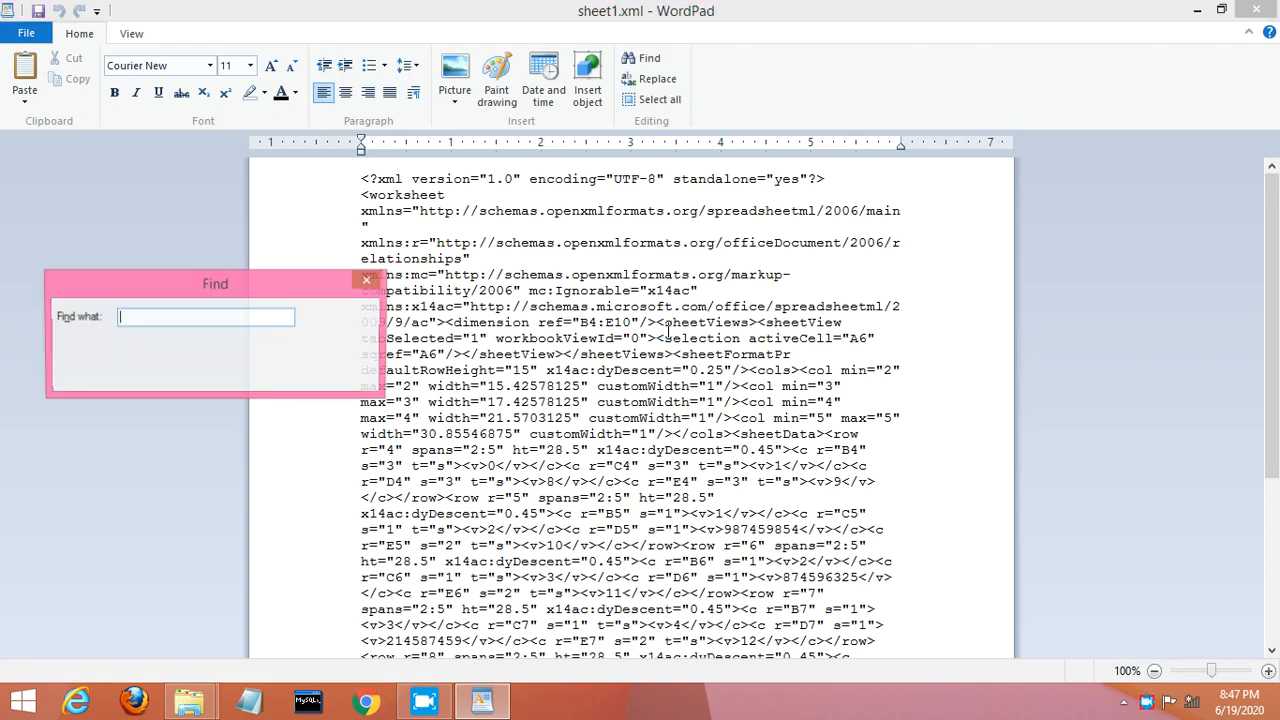
pyautogui.write('p')
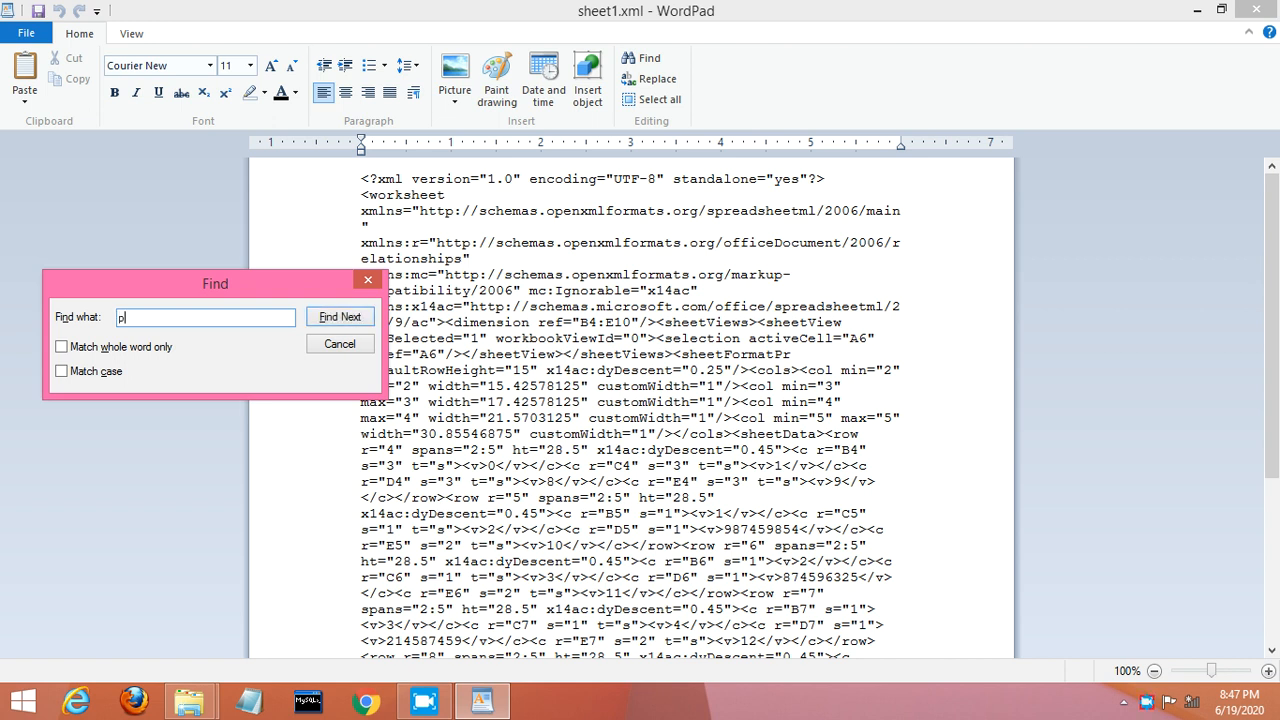
pyautogui.write('assword')
pyautogui.press('Return')
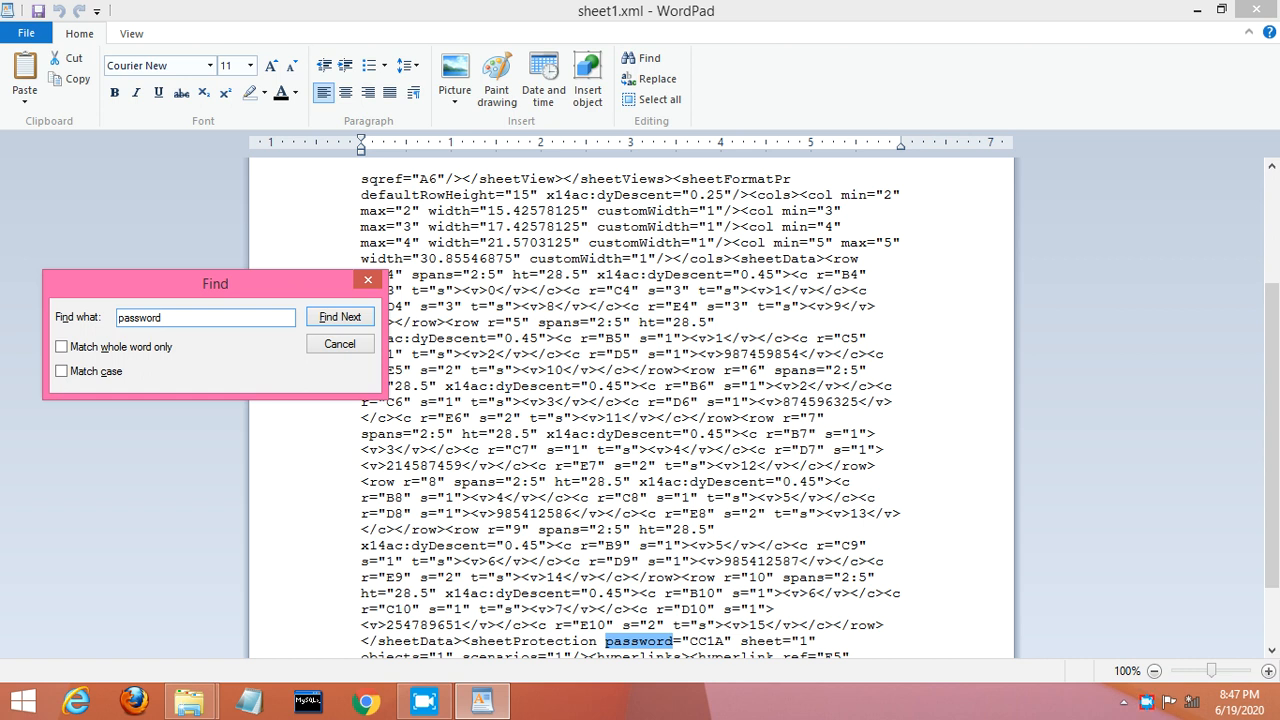
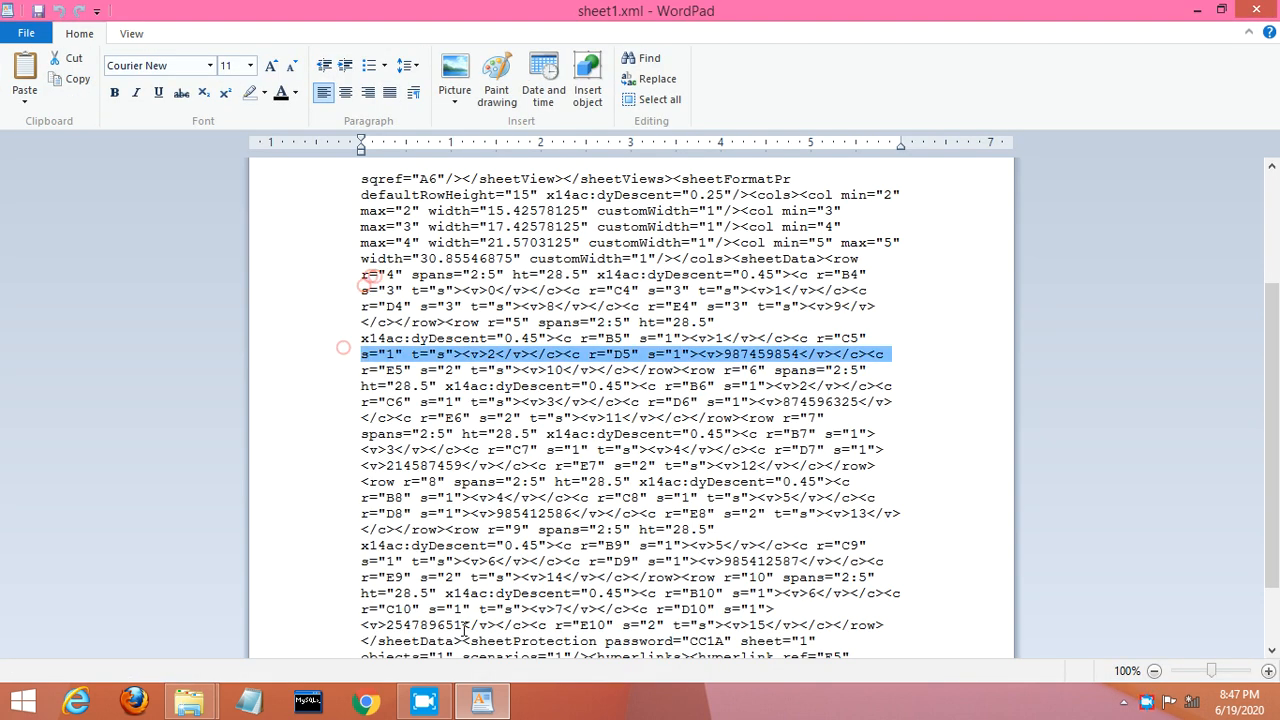
pyautogui.click(463, 643)
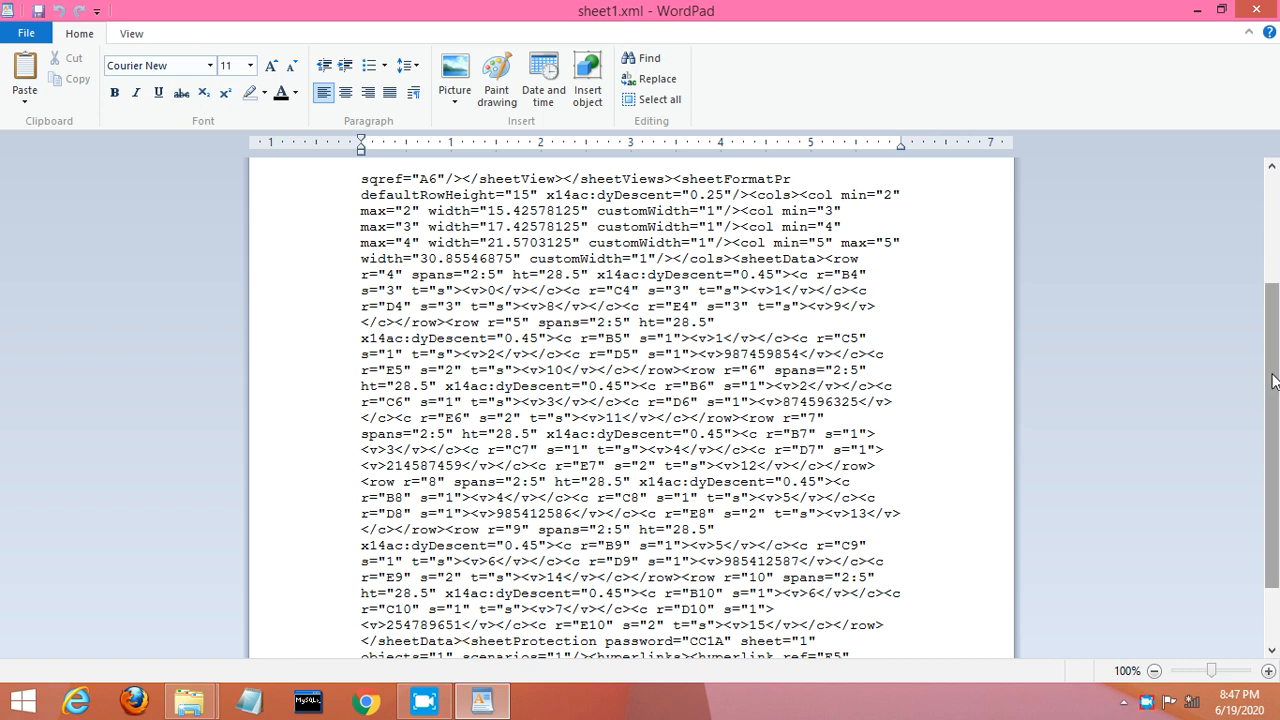
pyautogui.moveTo(1272, 384); pyautogui.dragTo(1274, 475)
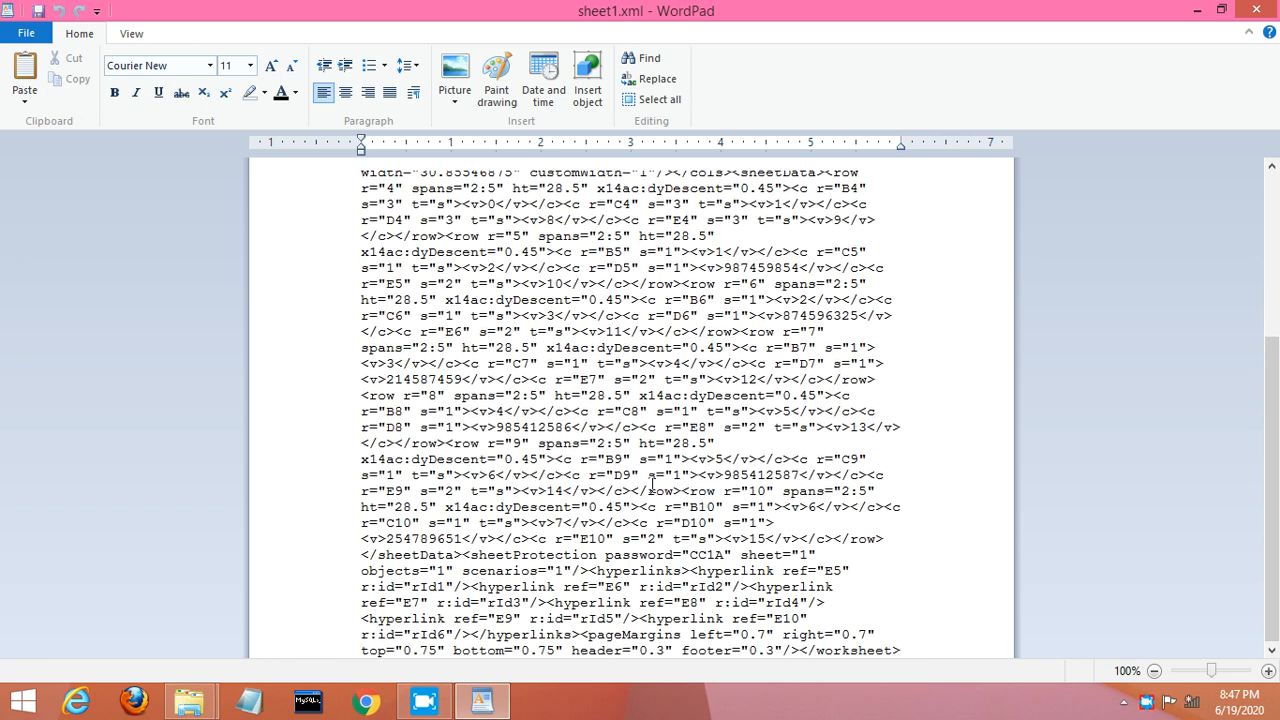
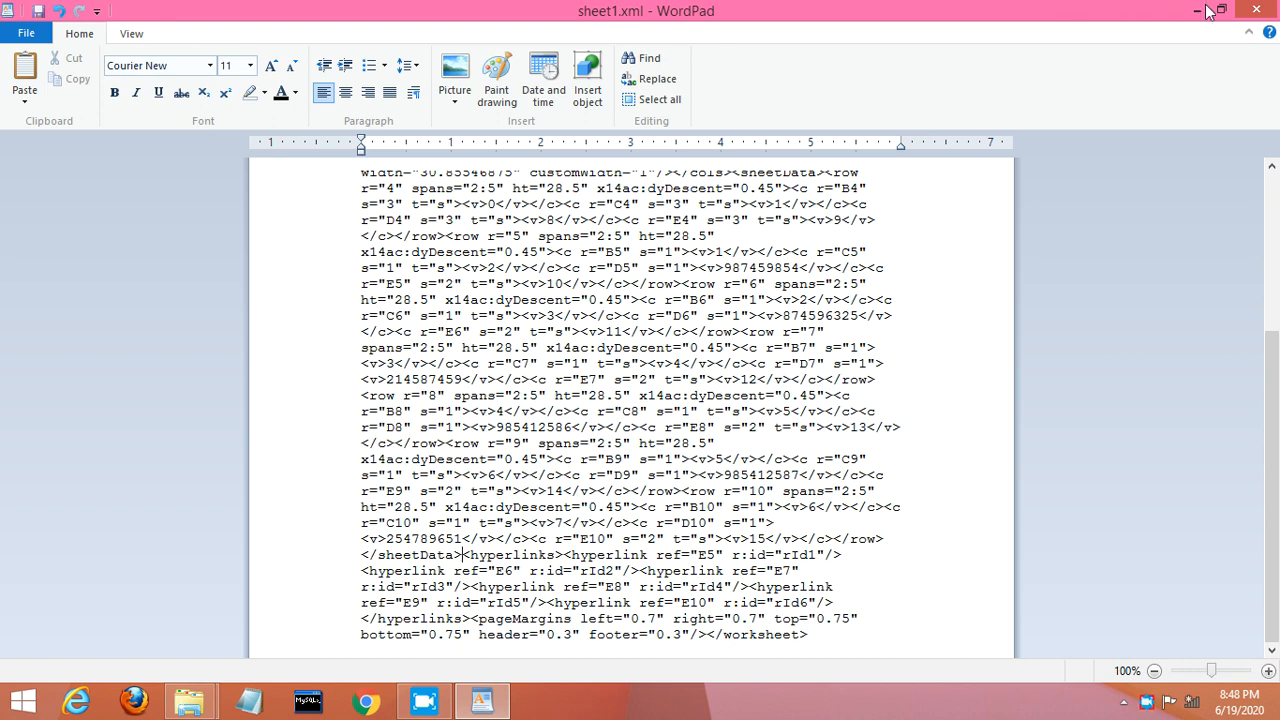
# Step: Close the edited sheet1.xml document in WordPad
pyautogui.click(1262, 9)
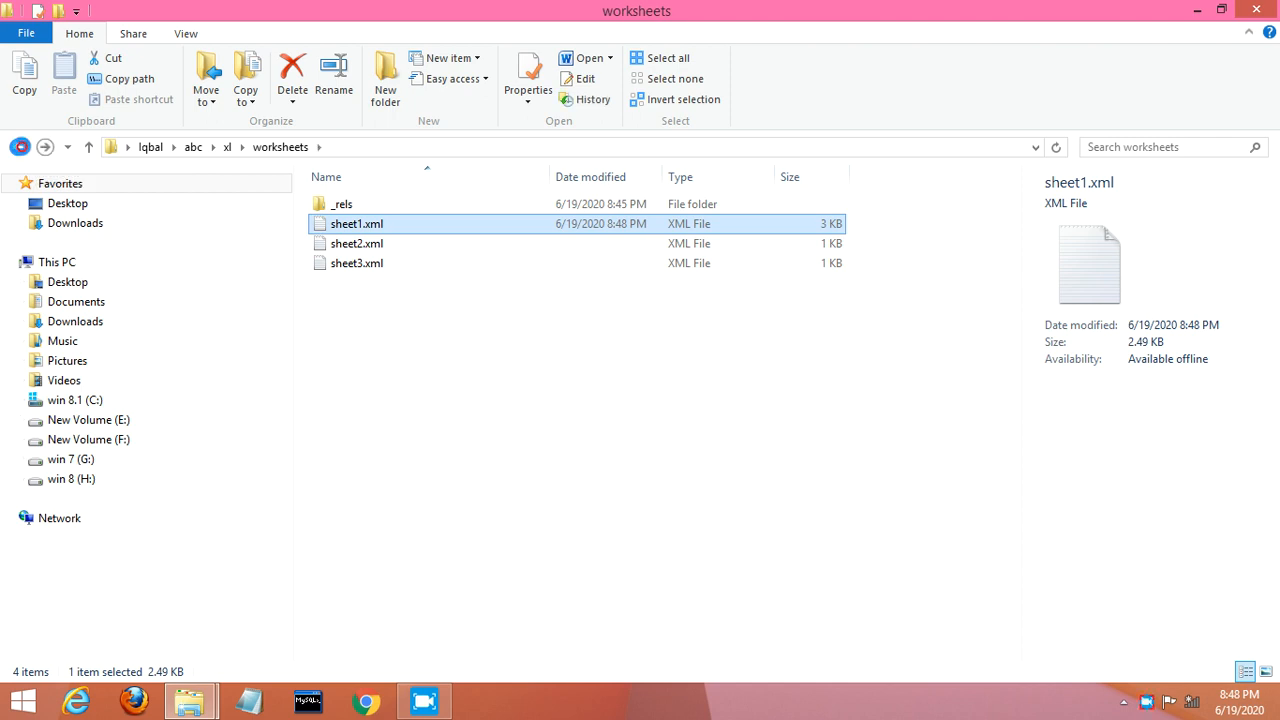
# Step: Go back up to the abc folder and select _rels, docProps, xl and [Content_Types].xml
pyautogui.click(20, 147)
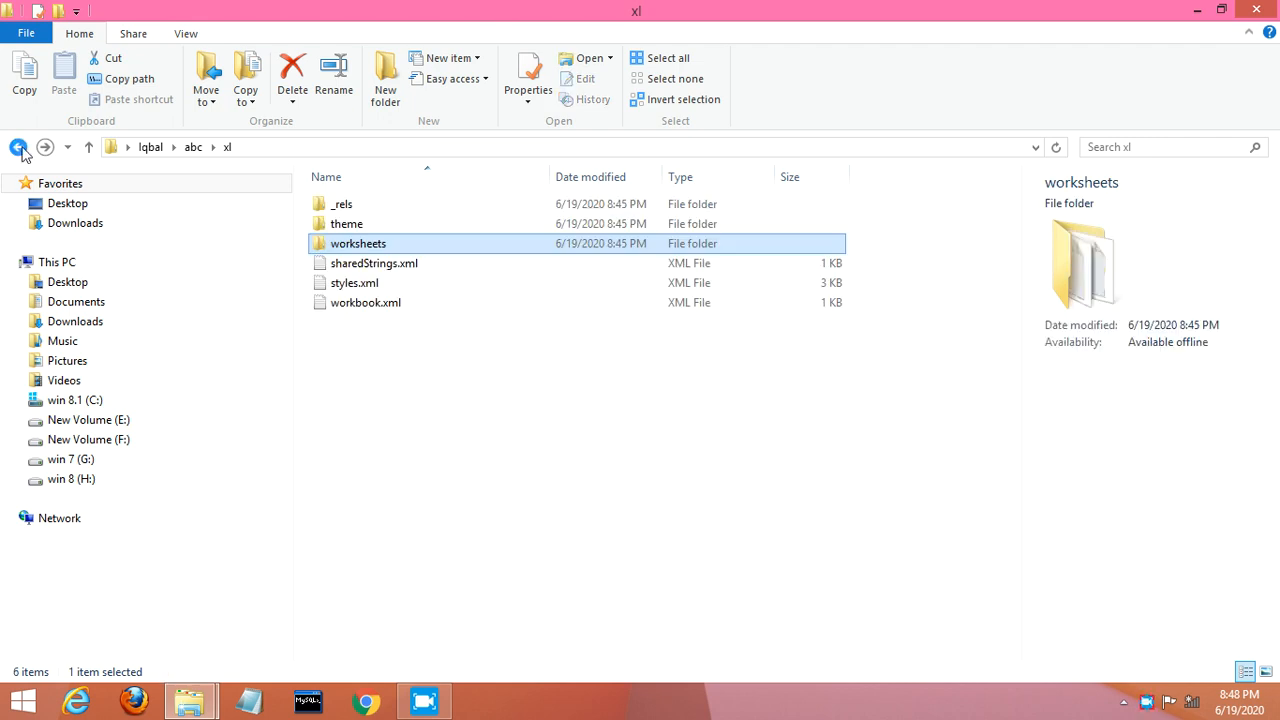
pyautogui.press('Down')
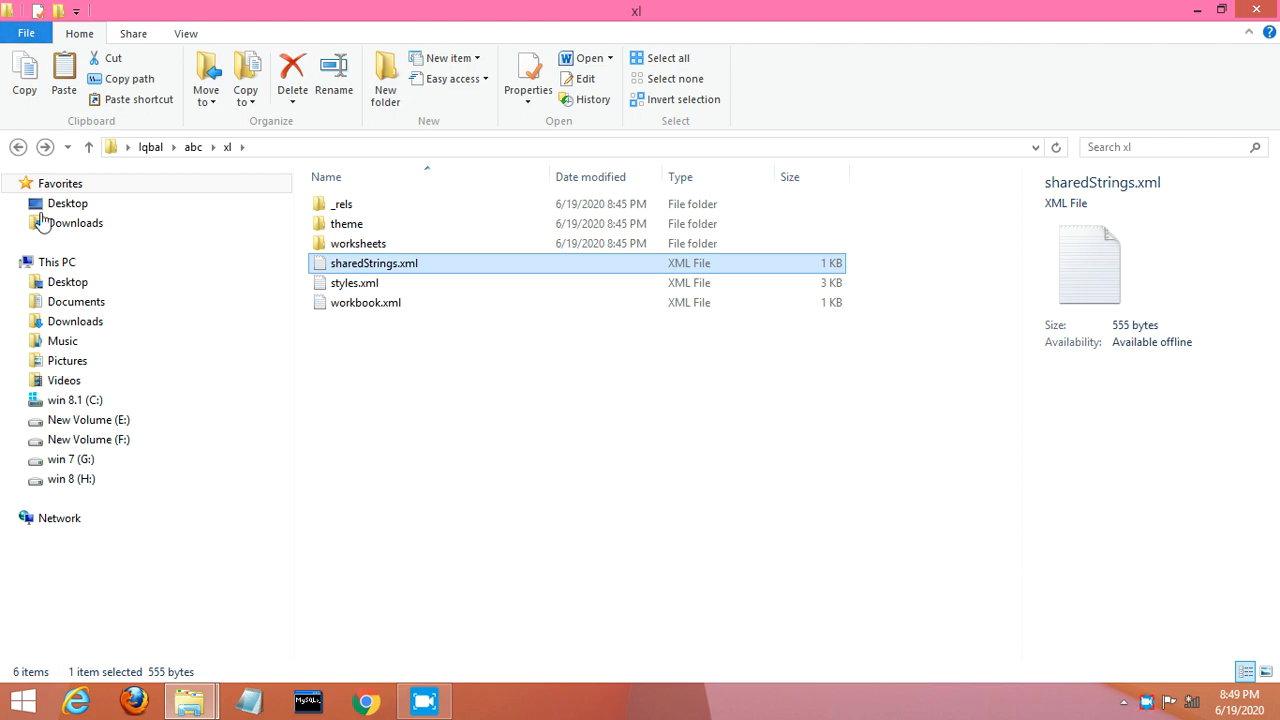
pyautogui.click(20, 147)
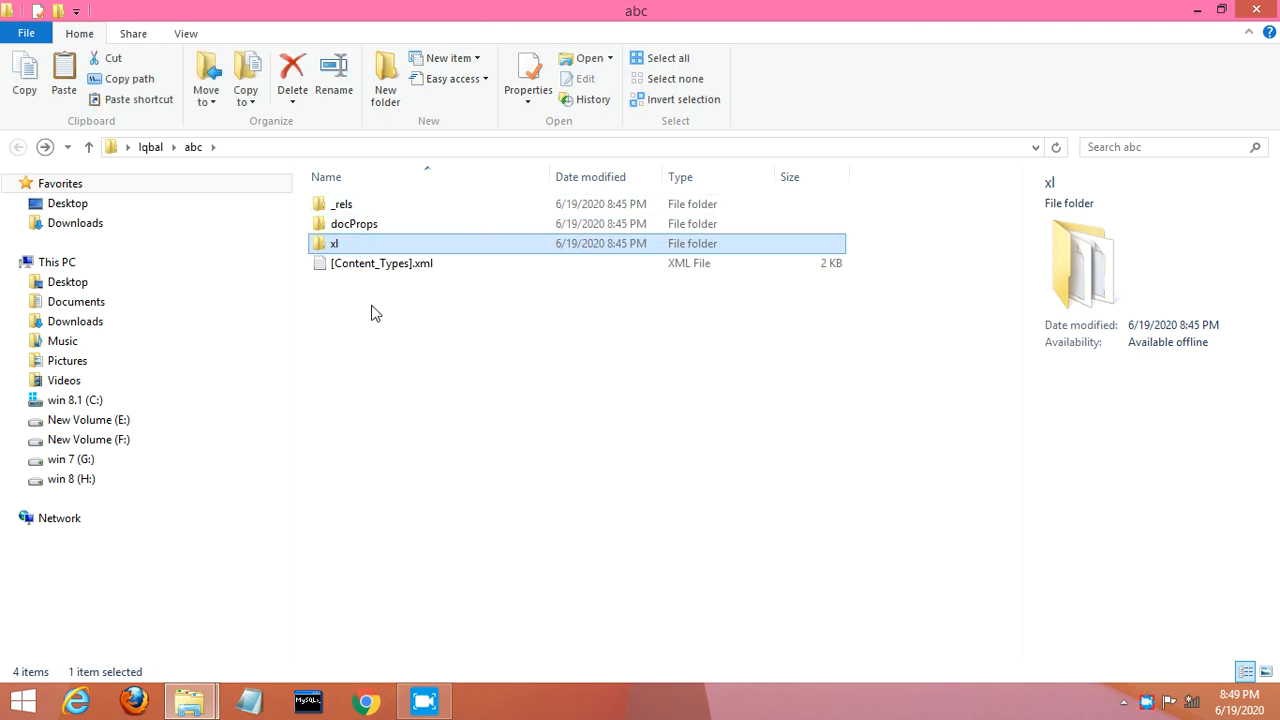
pyautogui.hotkey('ctrl', 'a')
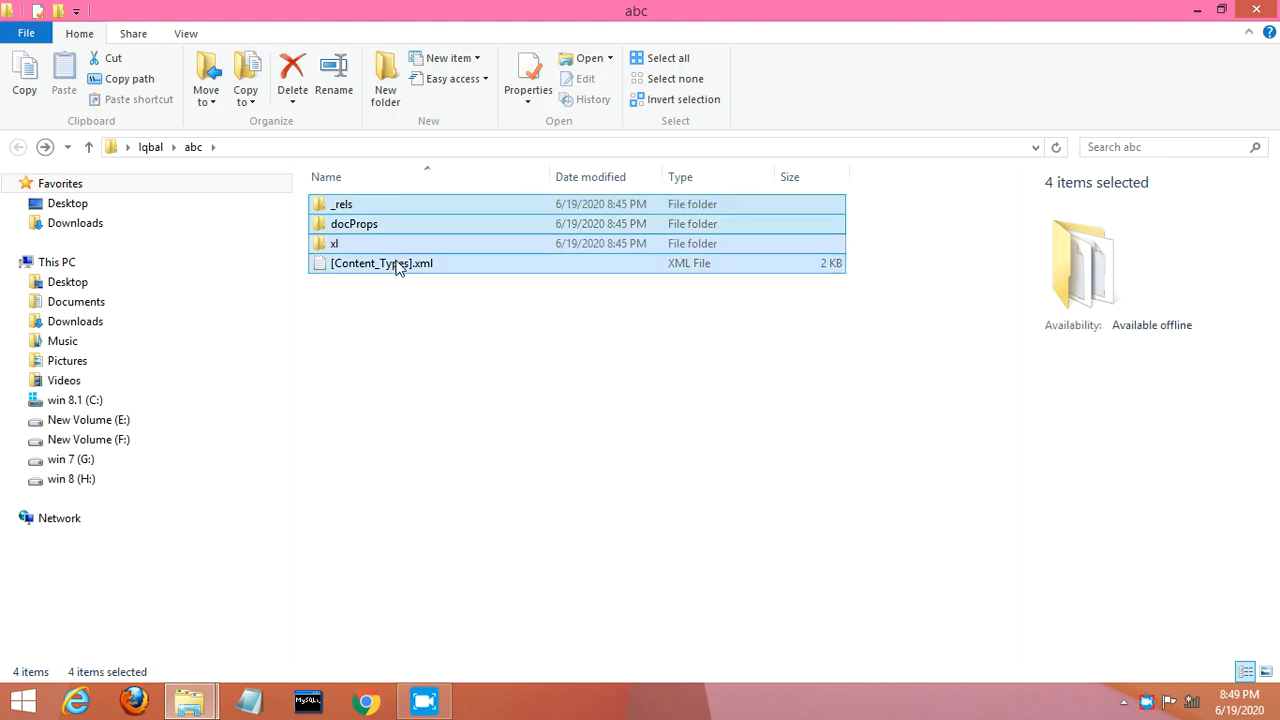
# Step: Send the four selected items to a compressed (zipped) folder, creating [Content_Types].zip, then deselect
pyautogui.rightClick(397, 265)
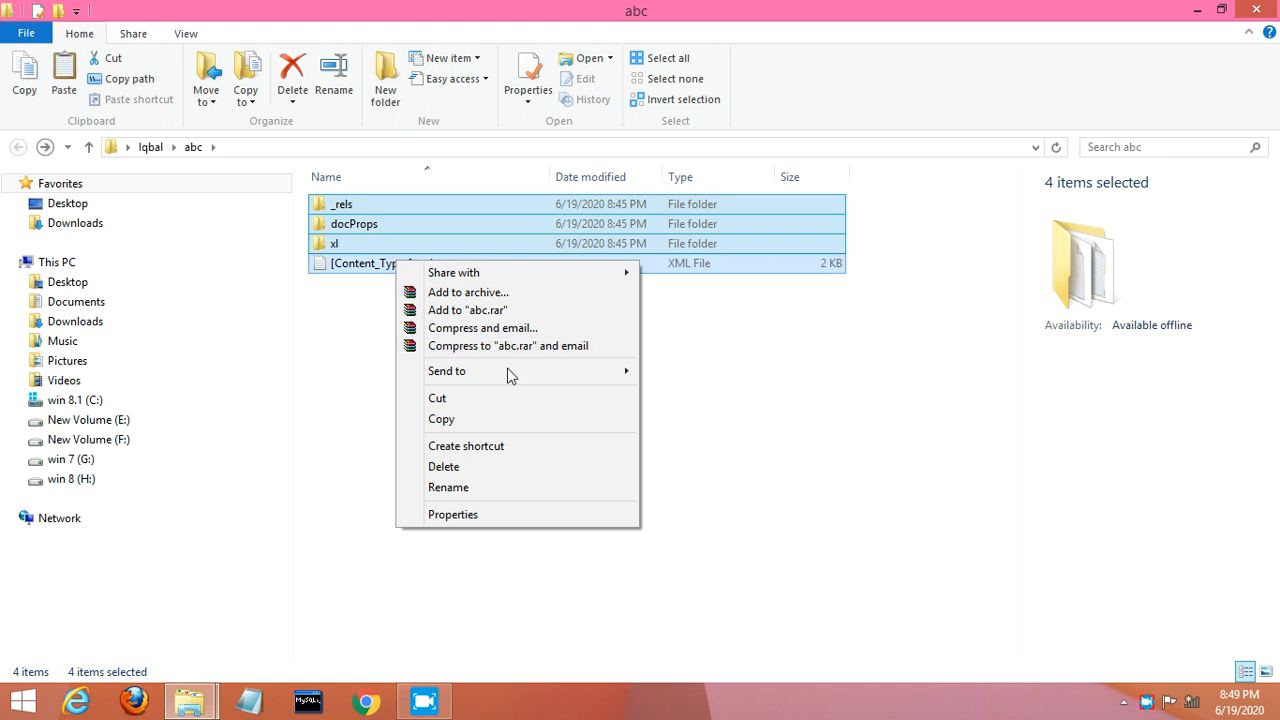
pyautogui.moveTo(567, 369)
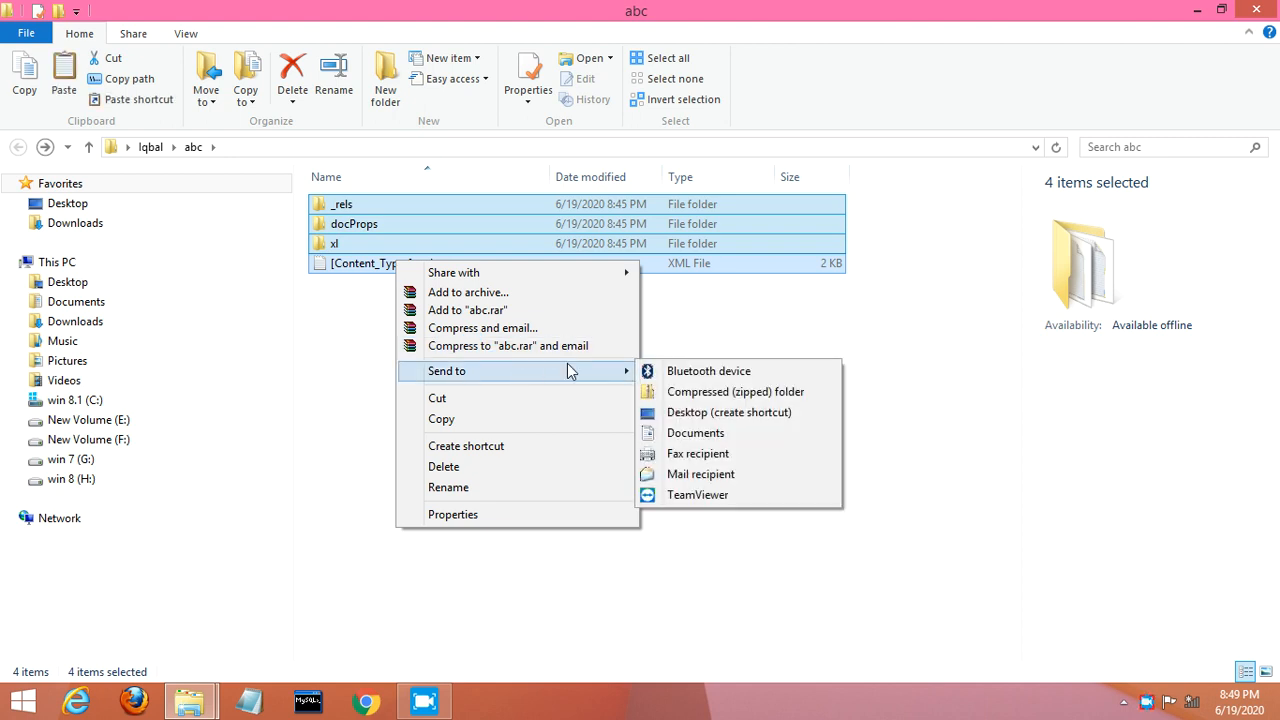
pyautogui.click(677, 394)
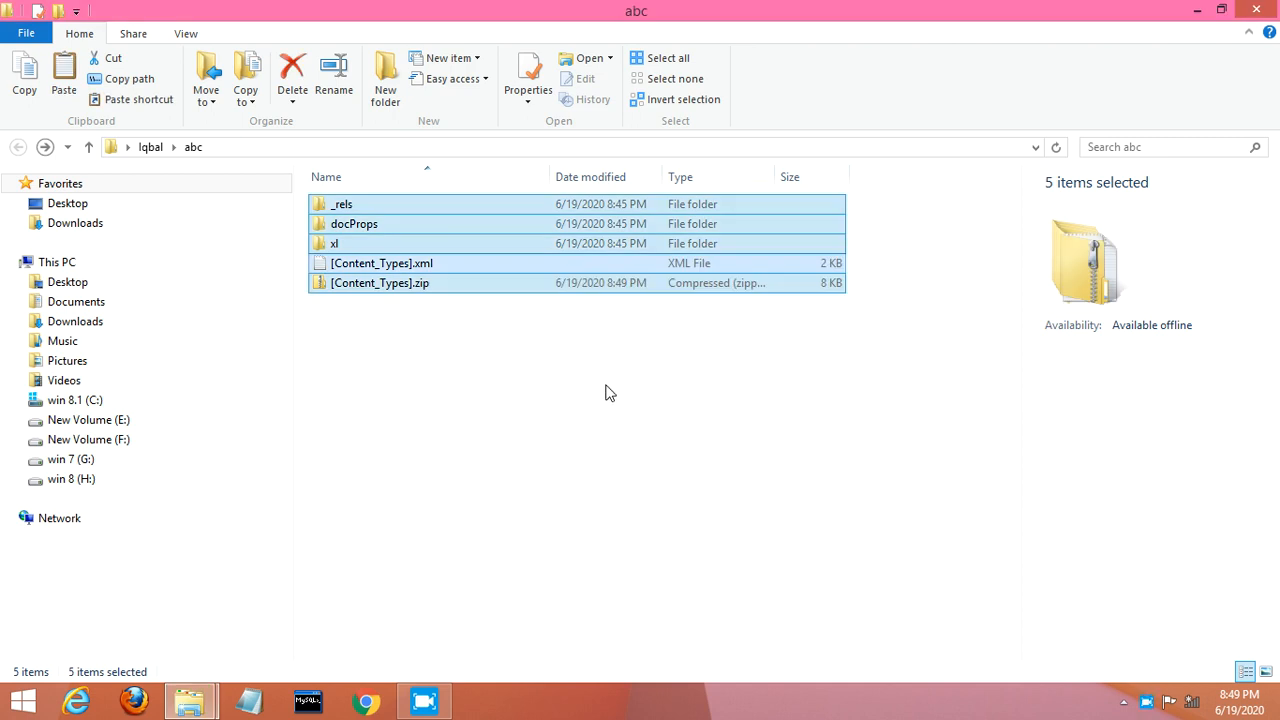
pyautogui.click(535, 378)
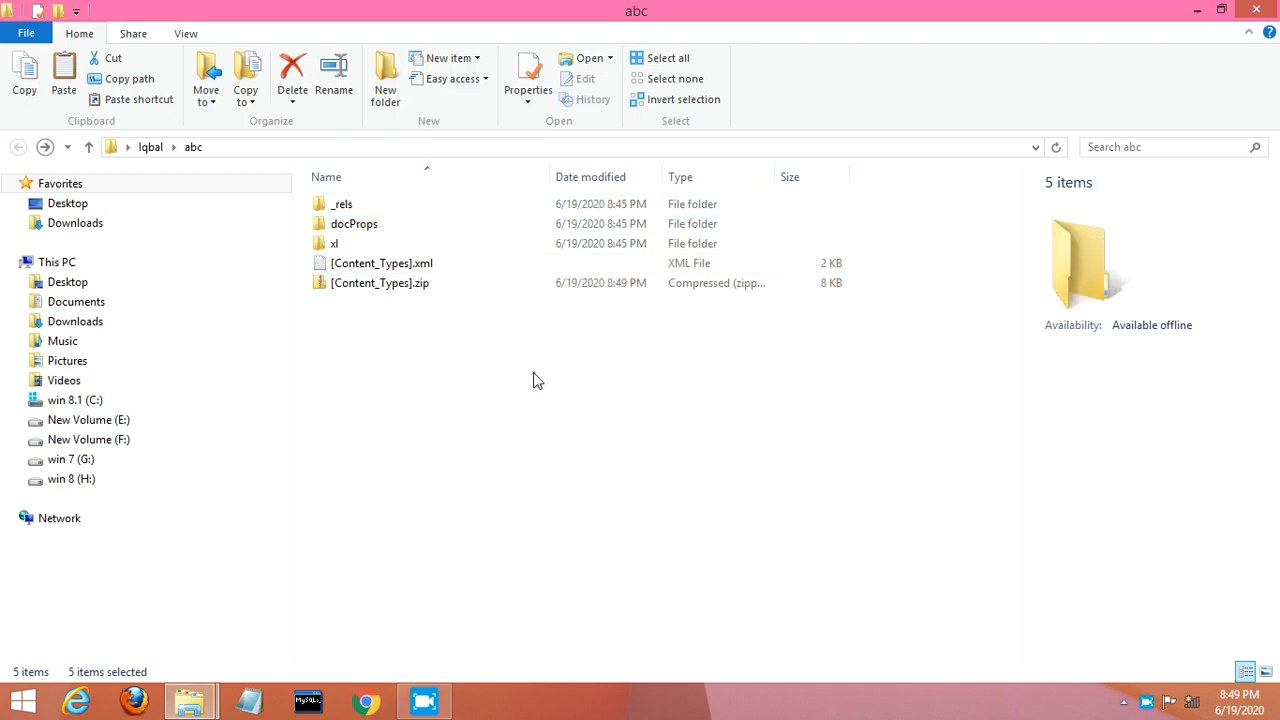
# Step: Rename [Content_Types].zip to [Content_Types].xlsx and accept the extension-change warning
pyautogui.click(420, 289)
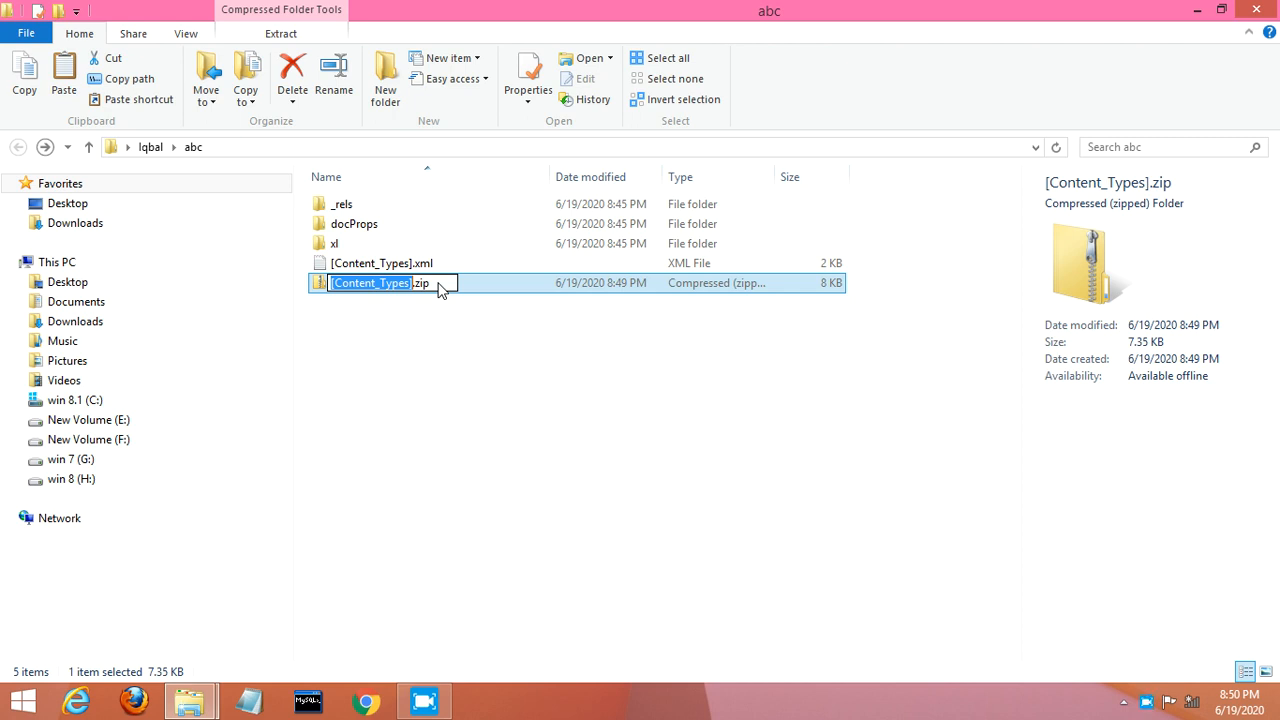
pyautogui.click(442, 286)
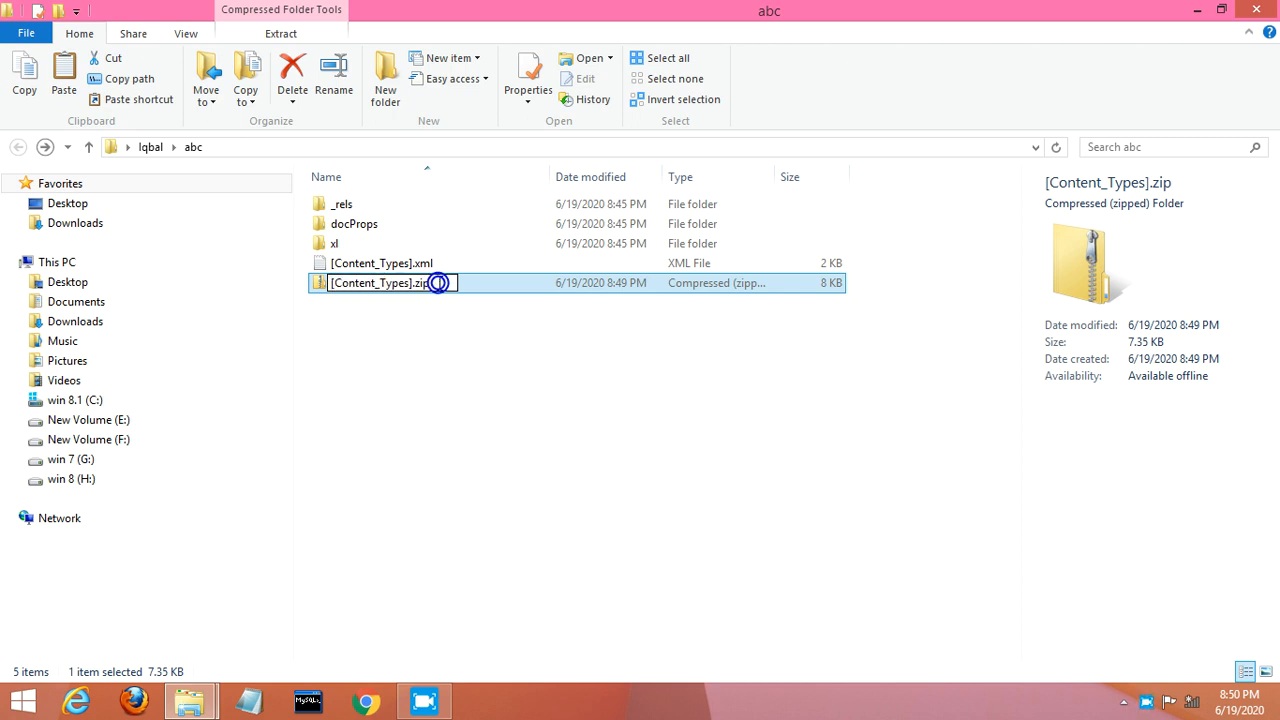
pyautogui.press('BackSpace')
pyautogui.press('BackSpace')
pyautogui.write('xlsx')
pyautogui.press('Return')
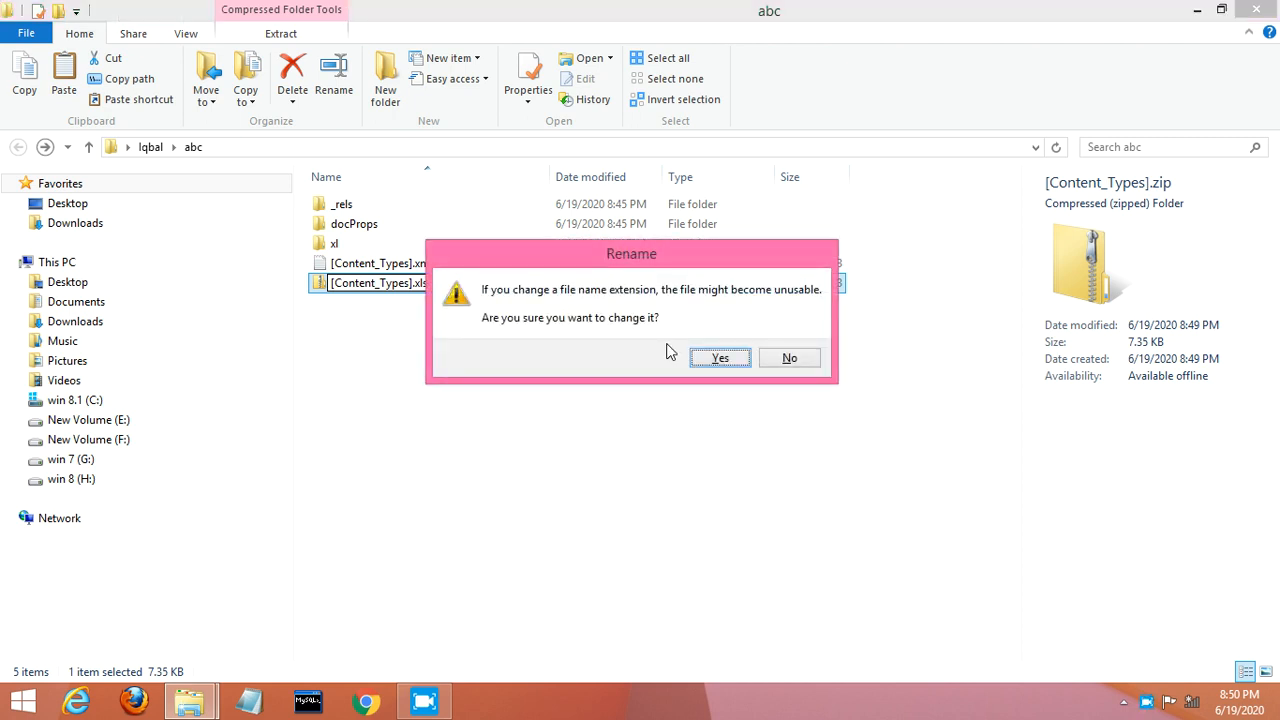
pyautogui.click(719, 359)
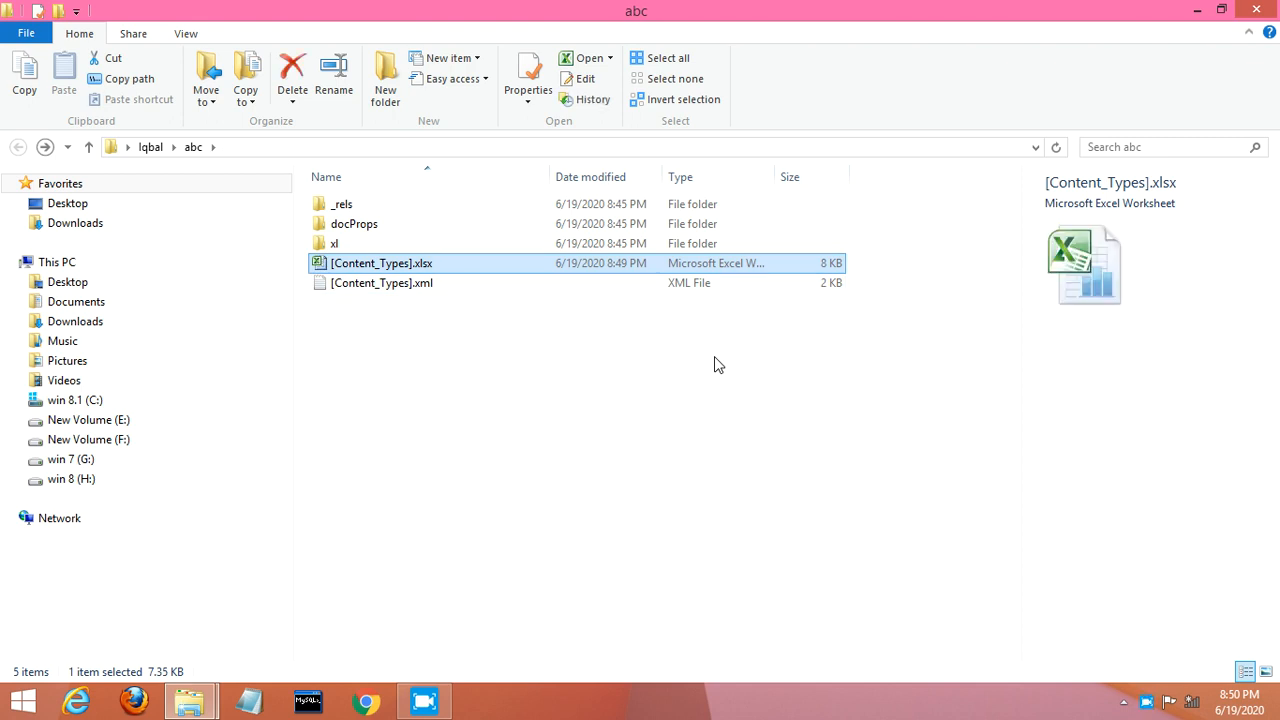
# Step: Open [Content_Types].xlsx in Excel, cancelling the accidental rename of the file
pyautogui.doubleClick(406, 266)
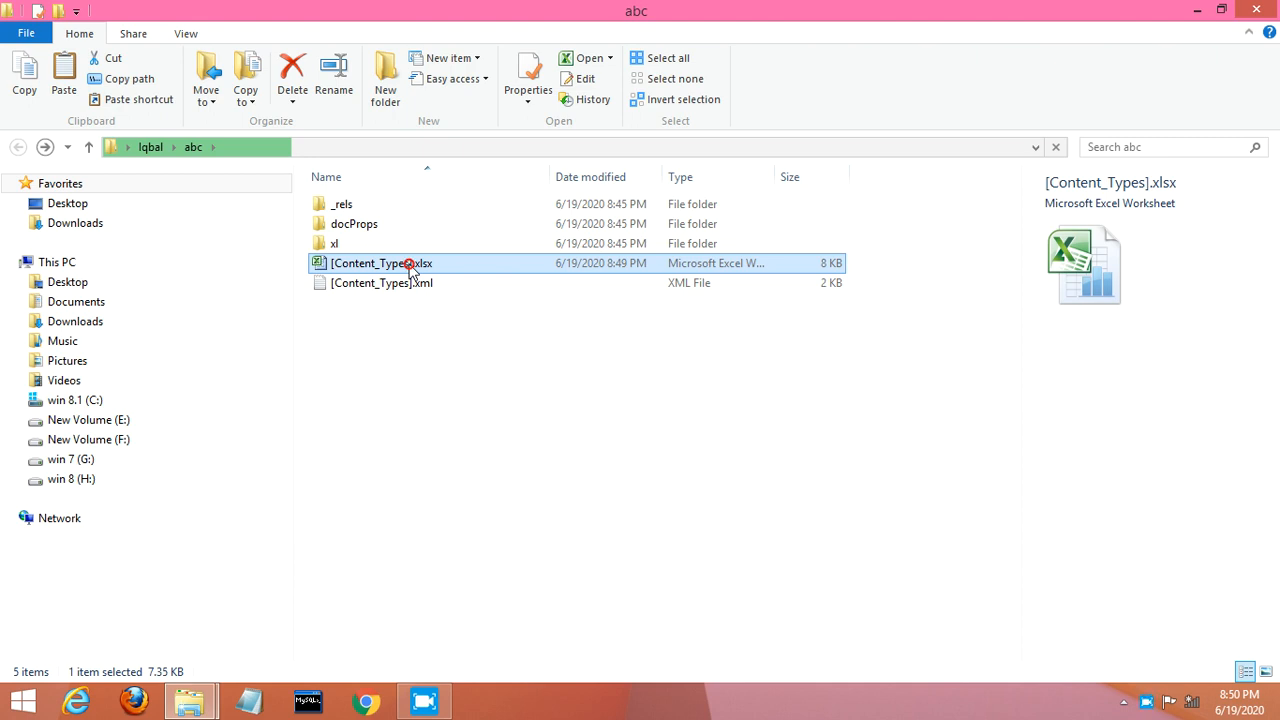
pyautogui.click(410, 266)
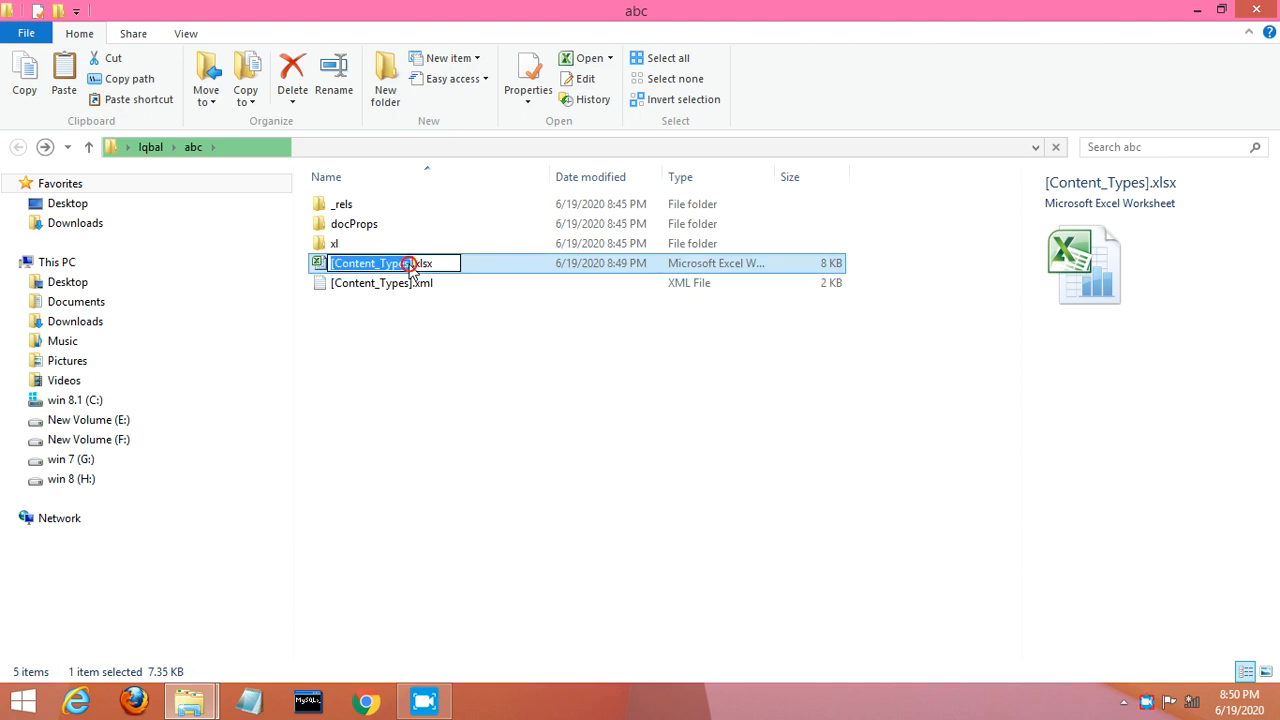
pyautogui.click(389, 316)
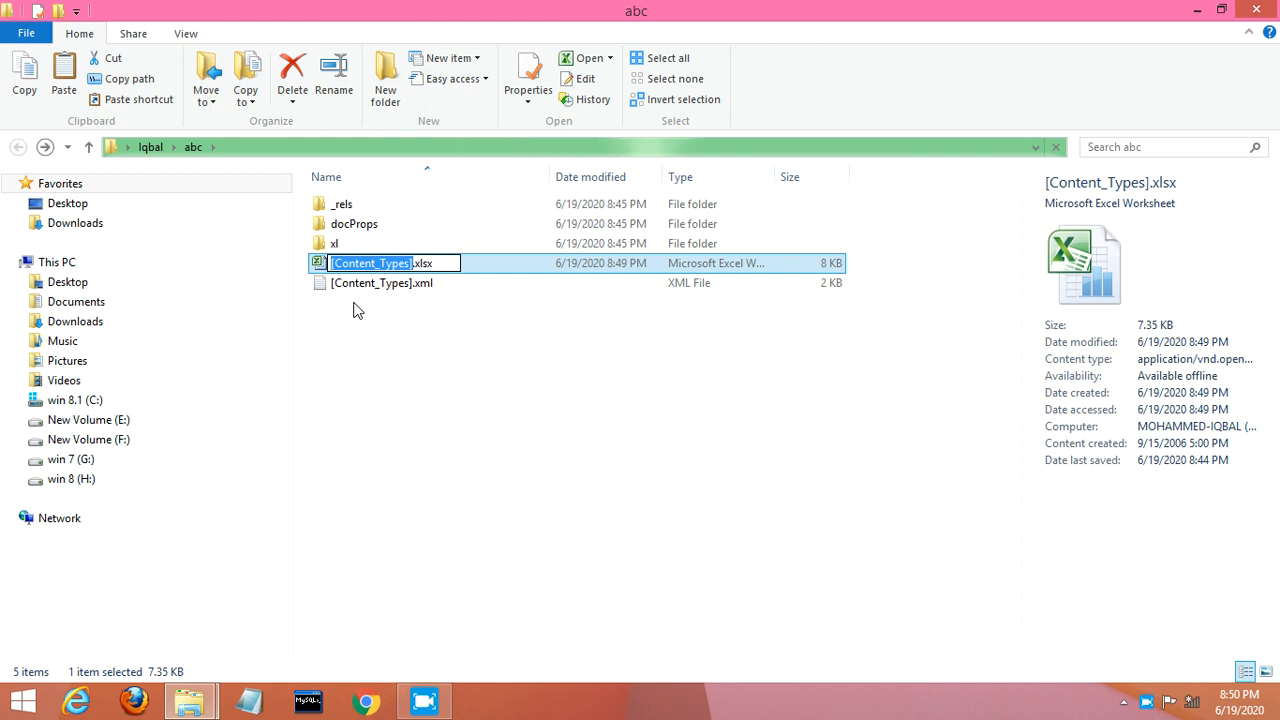
pyautogui.press('Return')
pyautogui.press('Return')
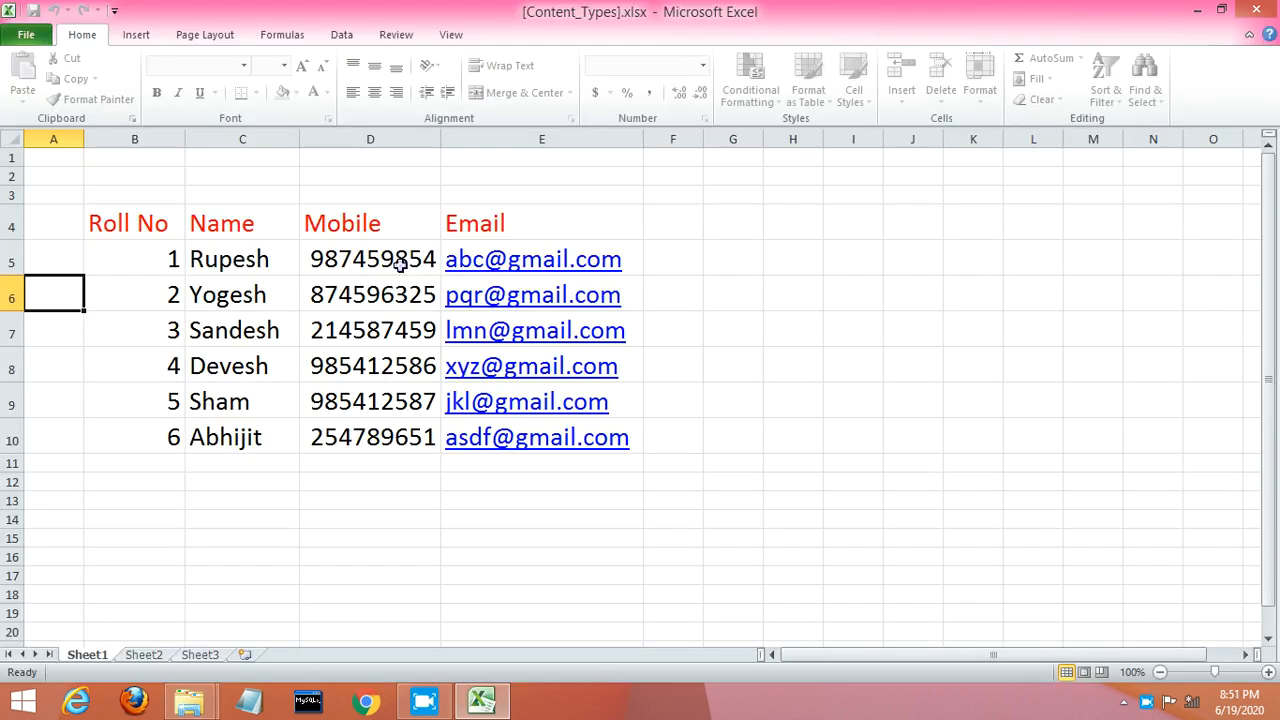
# Step: Type 1 into G5, 2 into G6 and 3 into G8 on Sheet1
pyautogui.click(733, 274)
pyautogui.write('1')
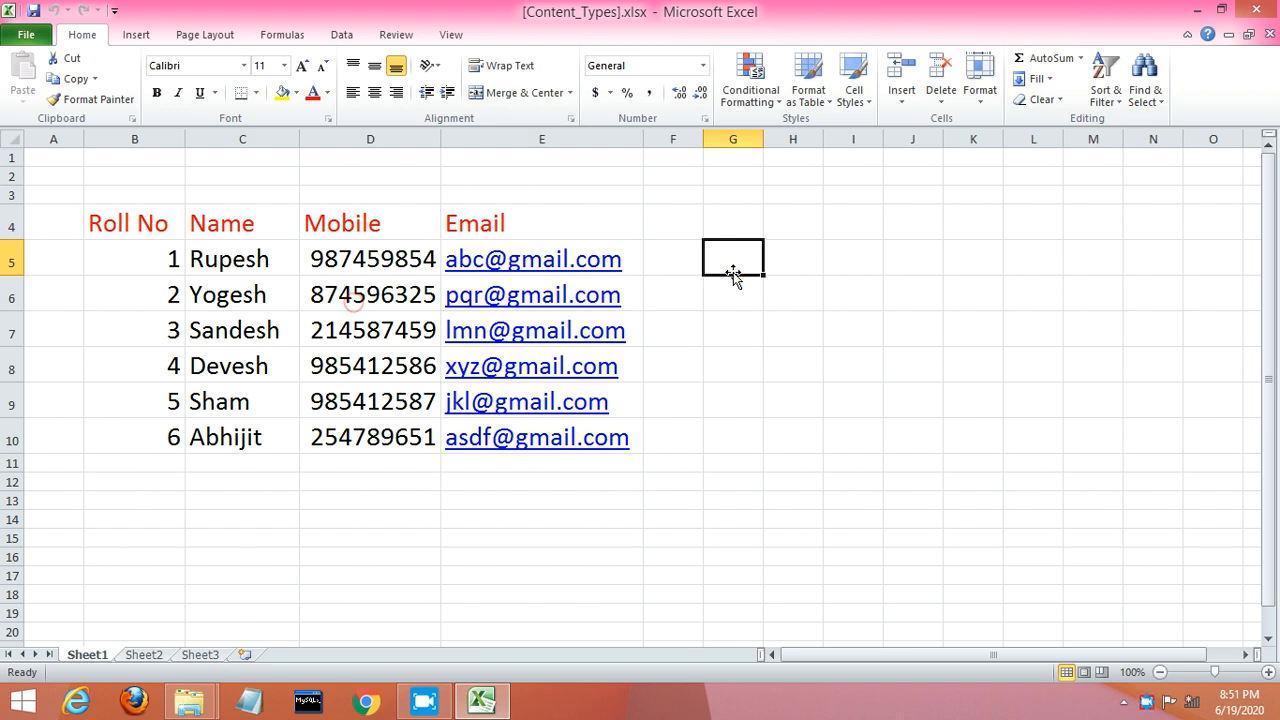
pyautogui.press('Return')
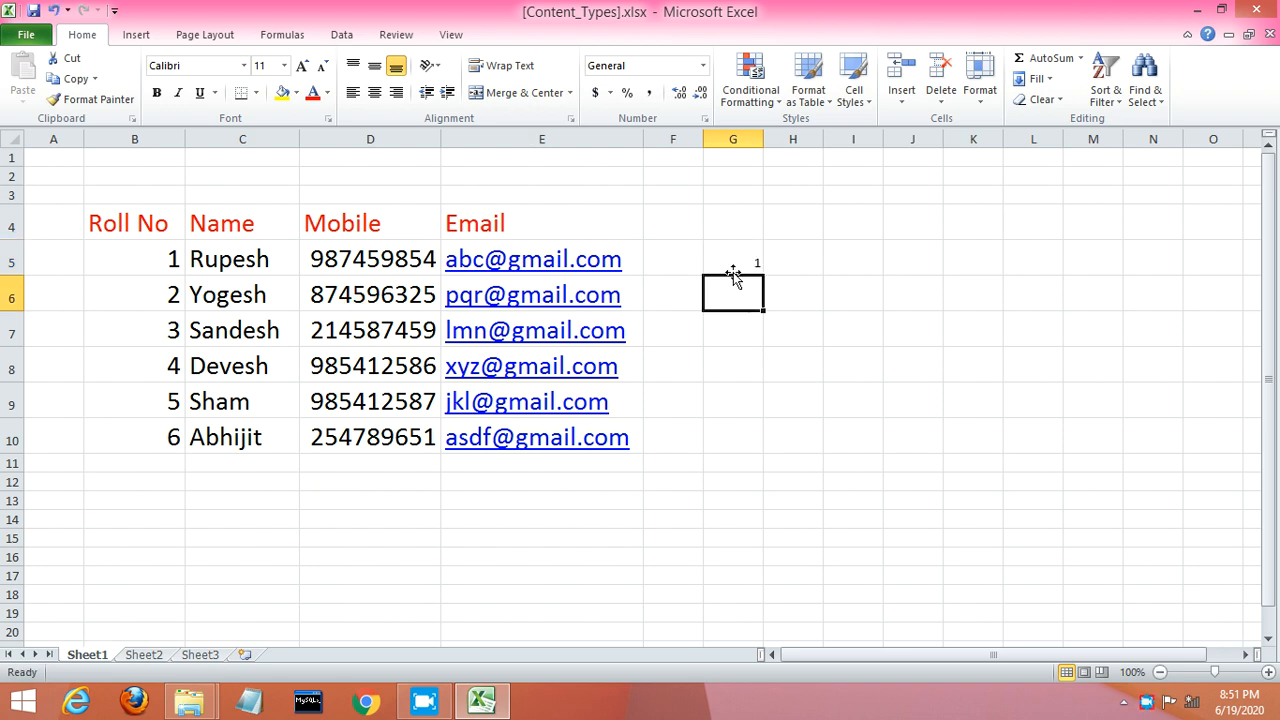
pyautogui.write('2')
pyautogui.press('Return')
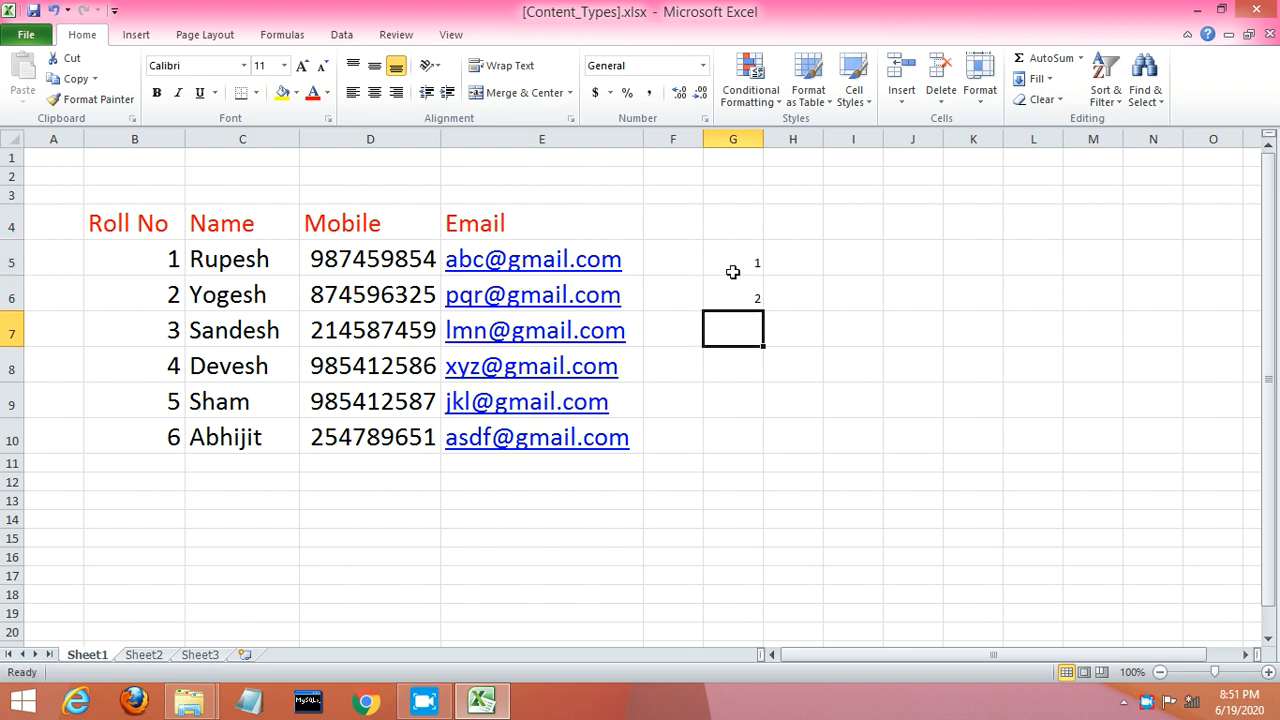
pyautogui.press('Return')
pyautogui.write('3')
pyautogui.press('Return')
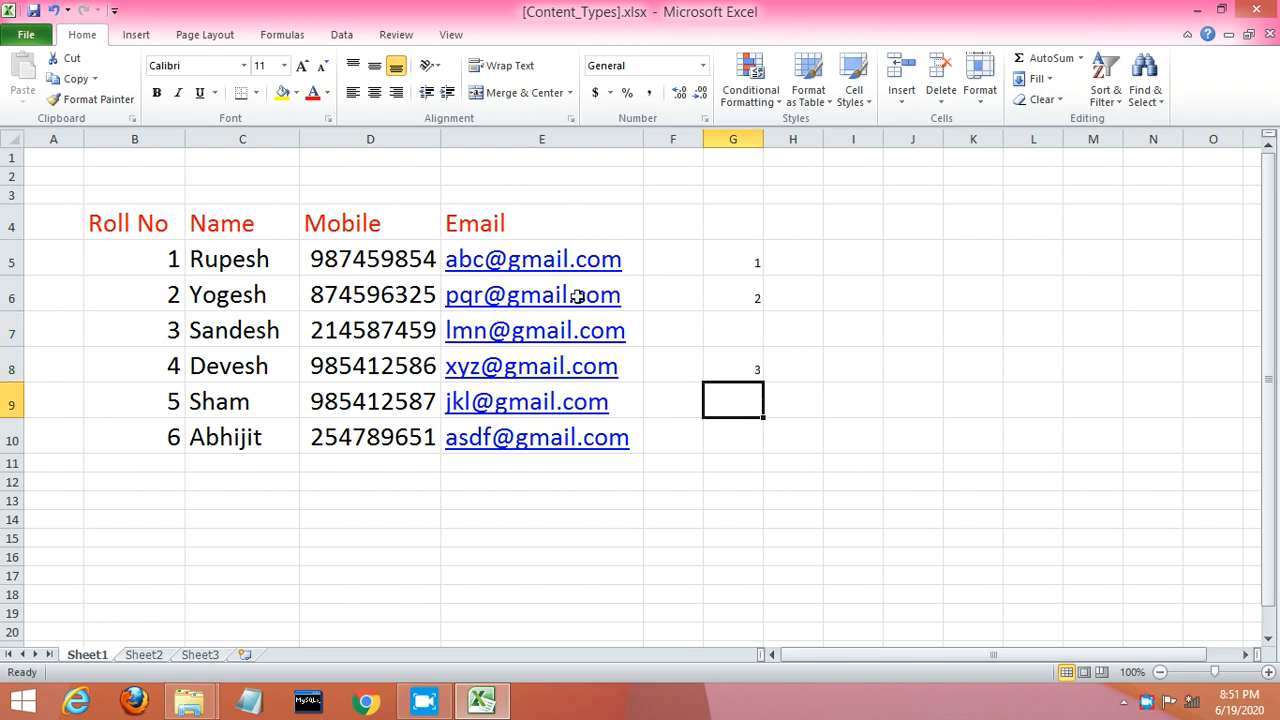
# Step: Protect Sheet1 from its tab menu, entering and confirming a password
pyautogui.rightClick(98, 655)
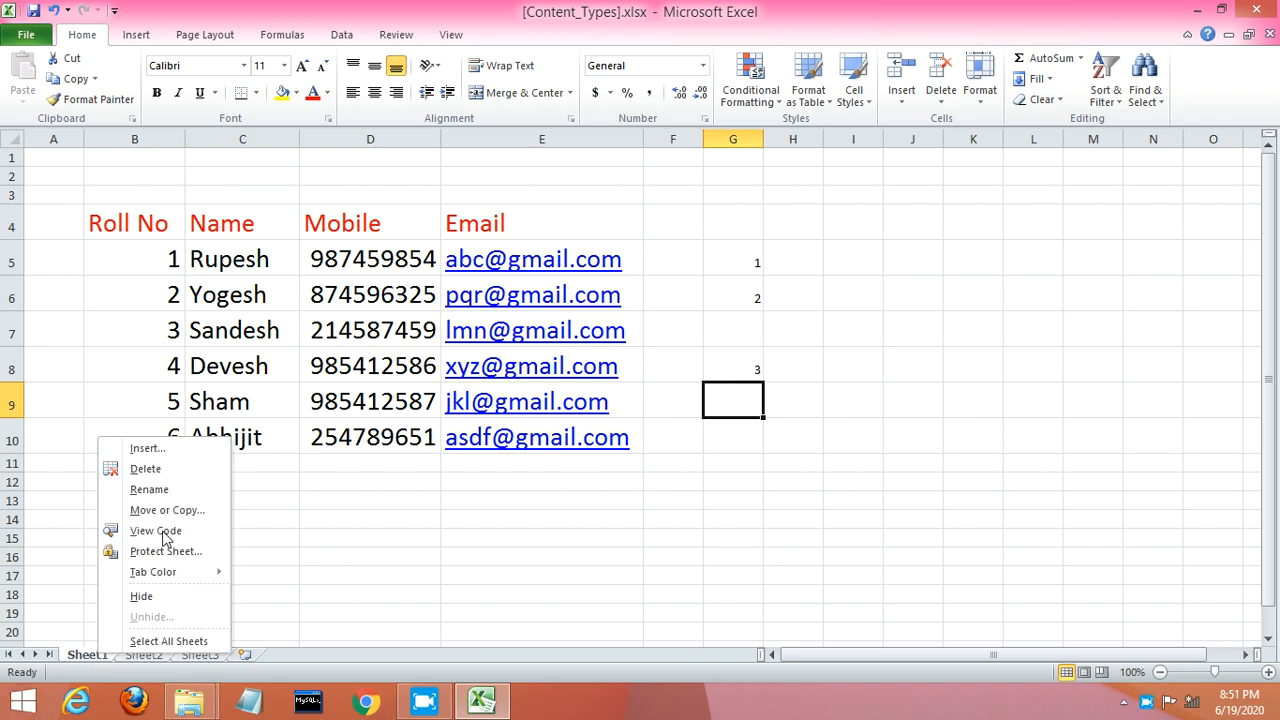
pyautogui.click(163, 552)
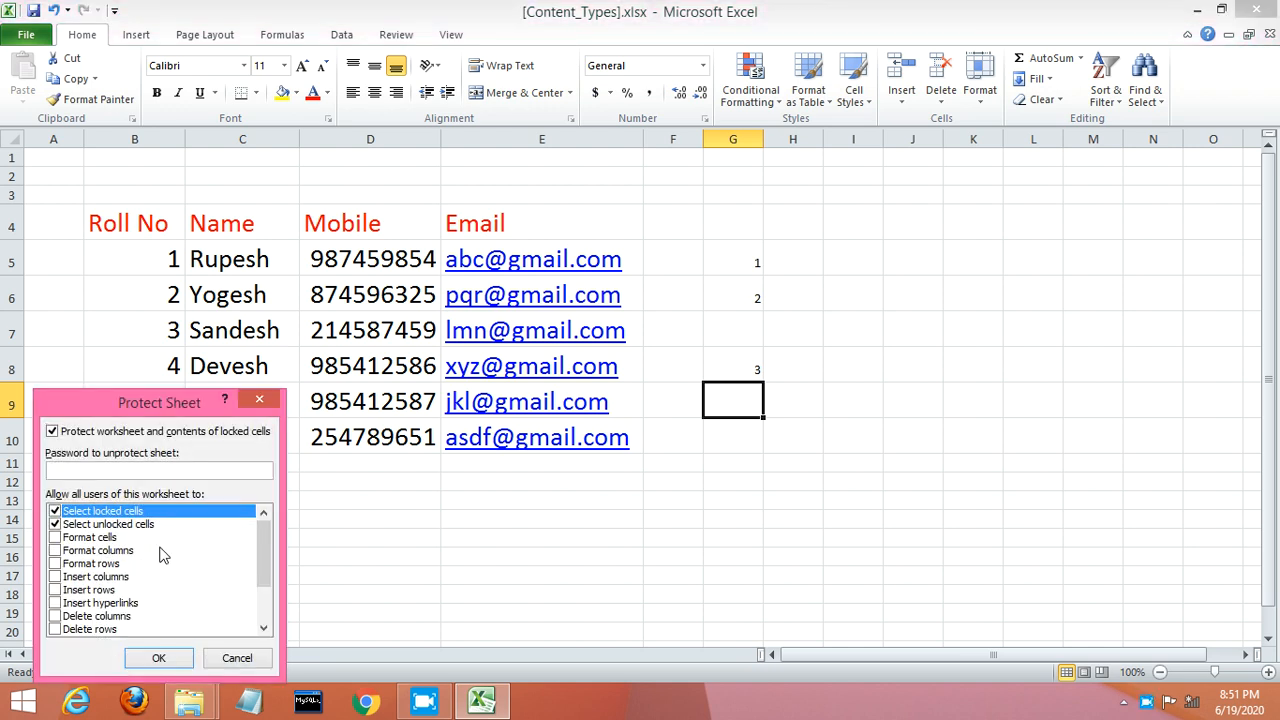
pyautogui.write('123456')
pyautogui.click(150, 658)
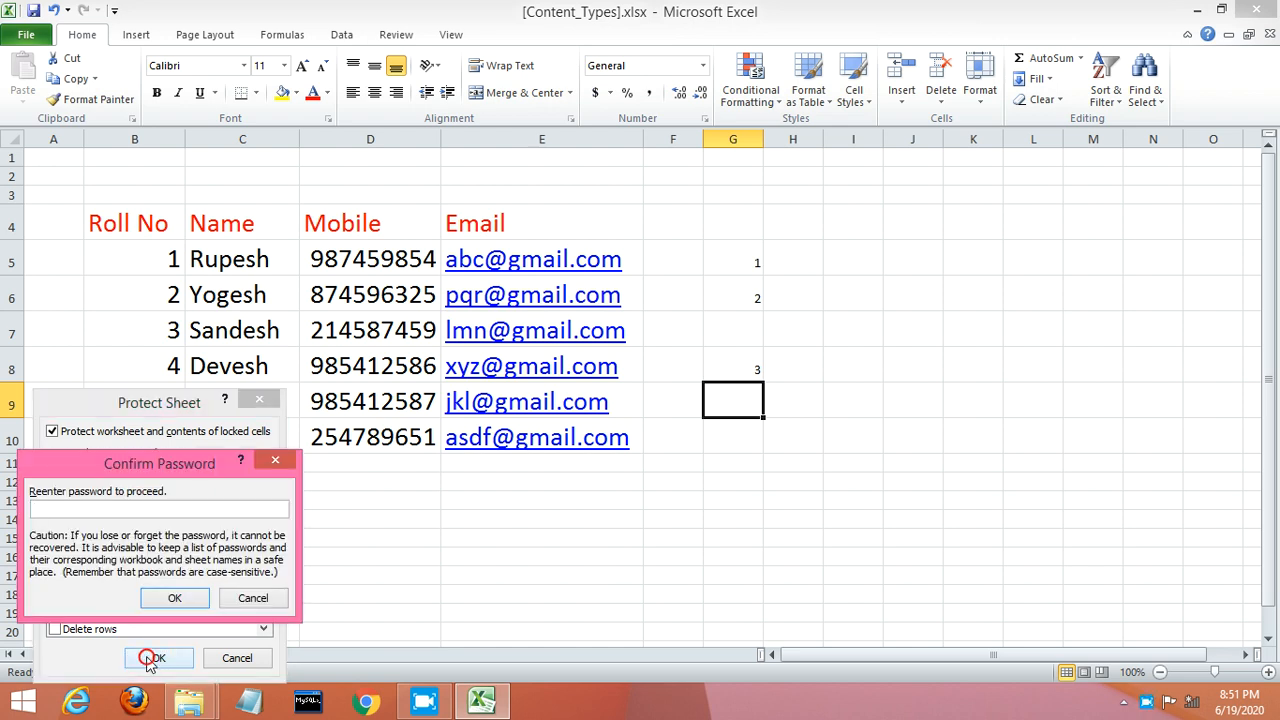
pyautogui.write('123456')
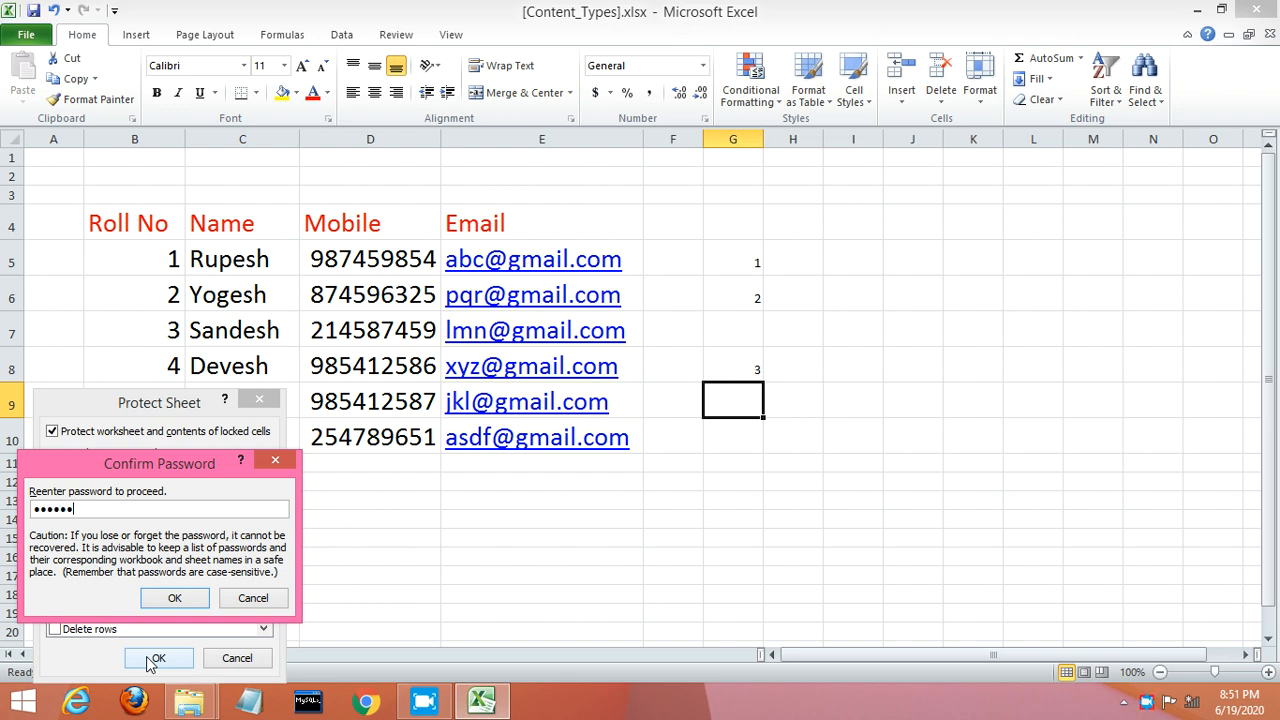
pyautogui.click(172, 602)
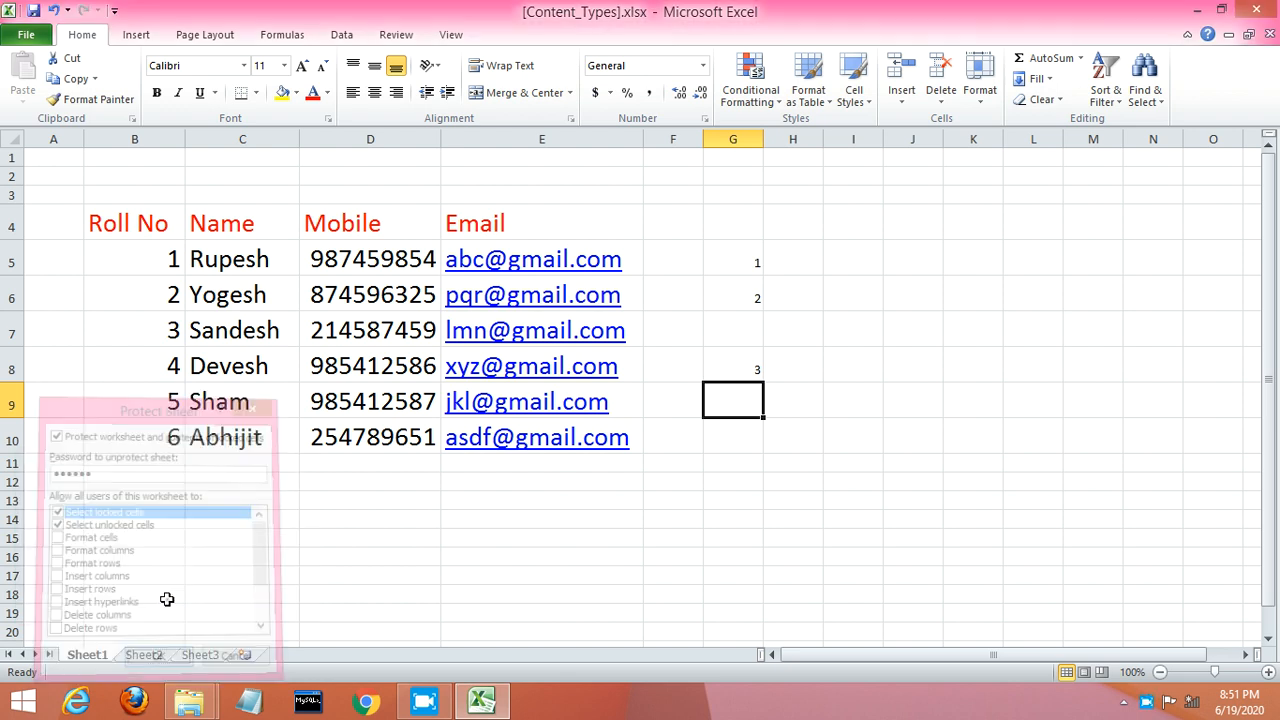
# Step: Try editing cell D13 twice and dismiss each read-only protection warning
pyautogui.click(361, 508)
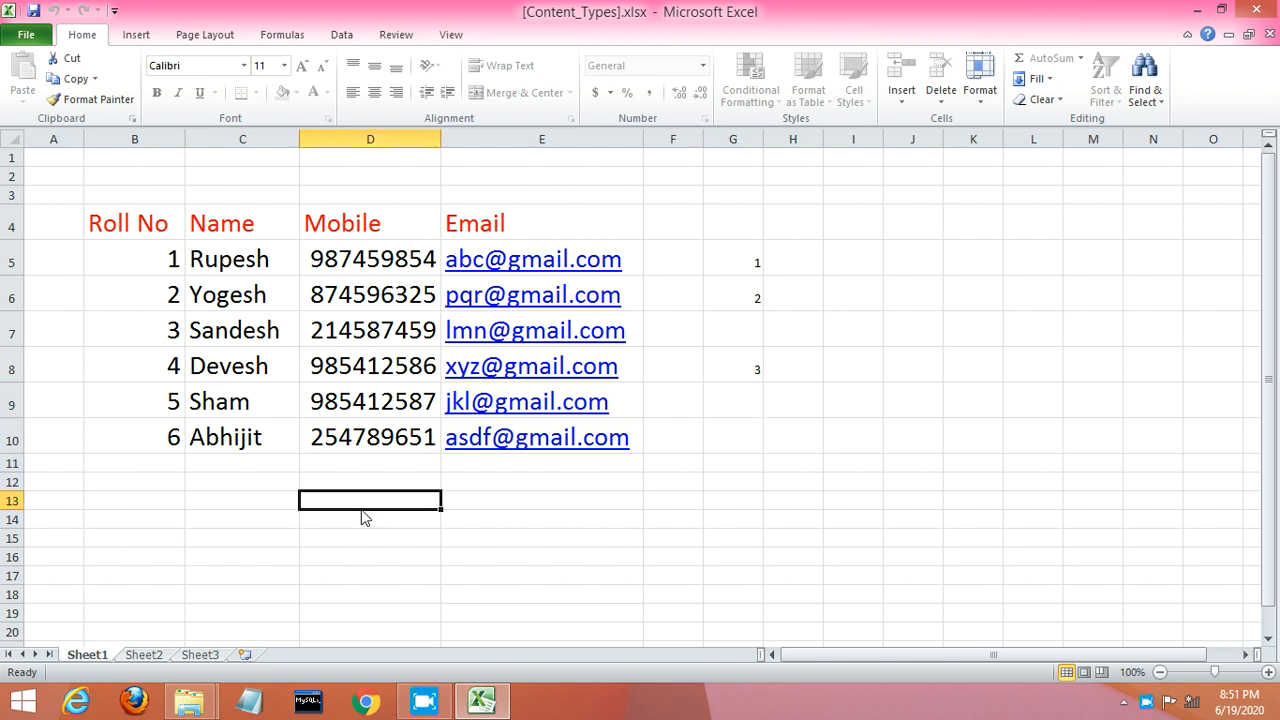
pyautogui.doubleClick(363, 509)
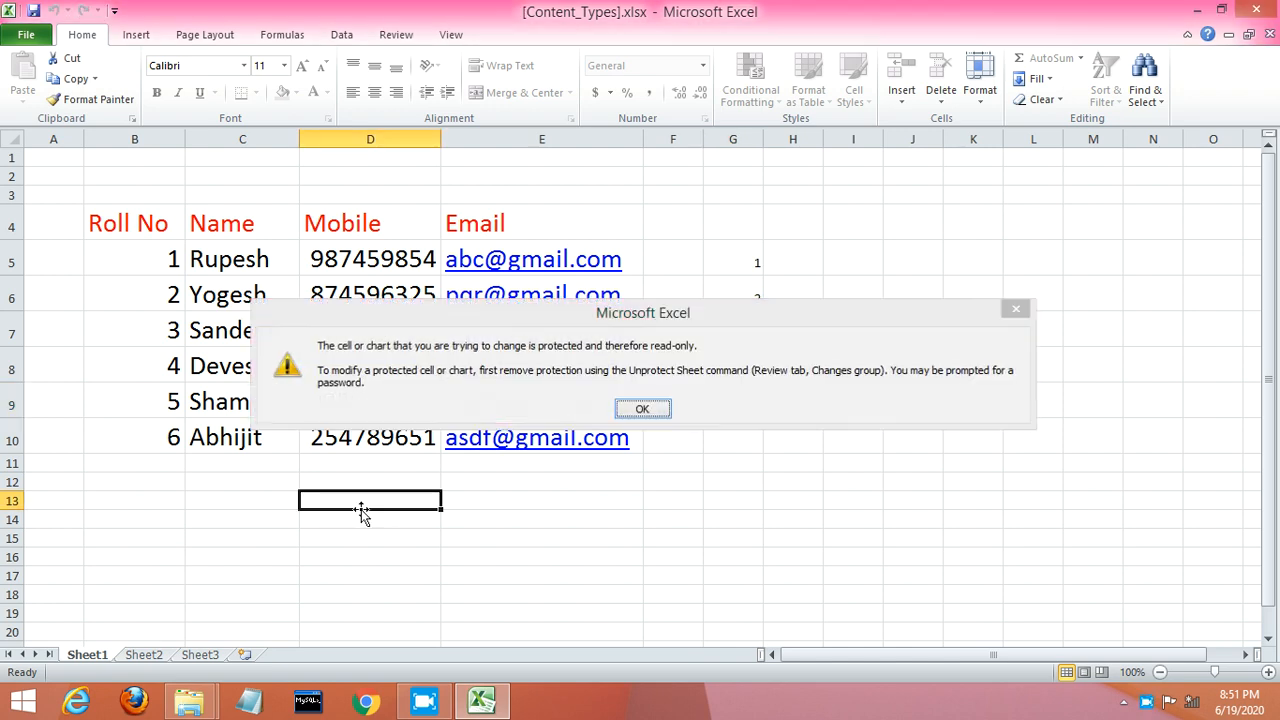
pyautogui.press('Return')
pyautogui.doubleClick(363, 517)
pyautogui.press('Return')
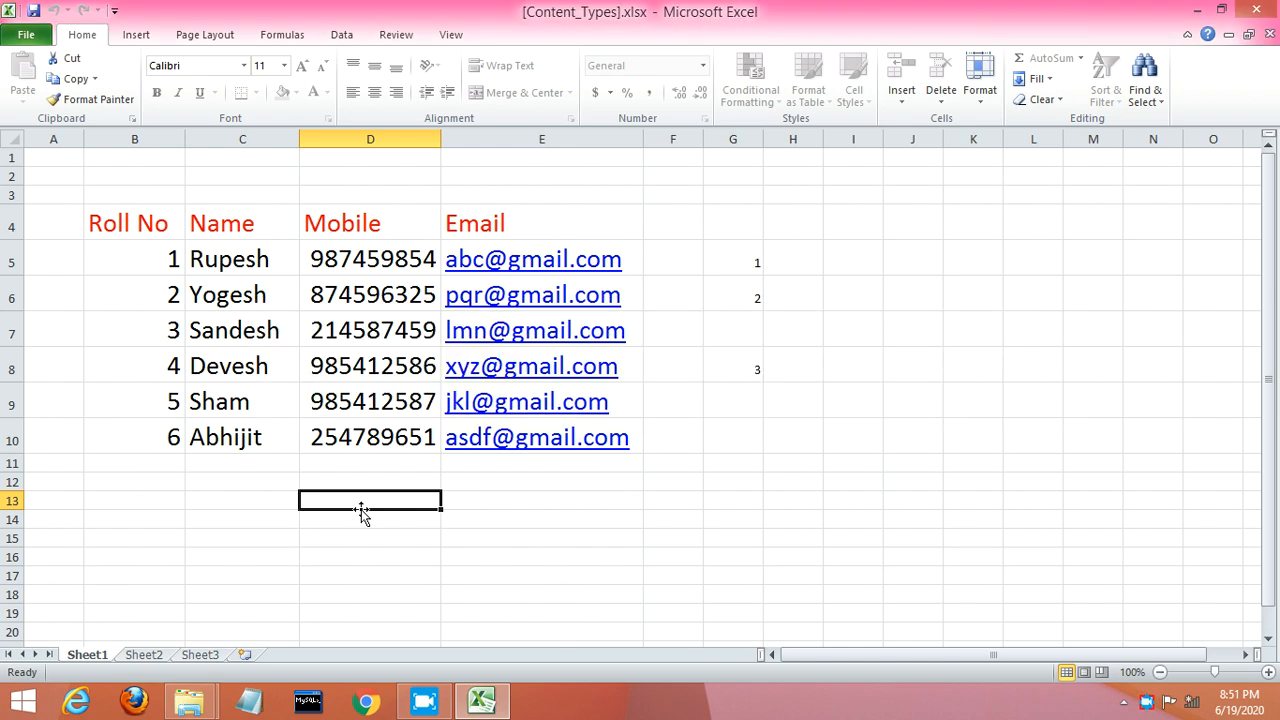
# Step: Unprotect Sheet1 from its tab menu by entering the sheet password
pyautogui.rightClick(97, 657)
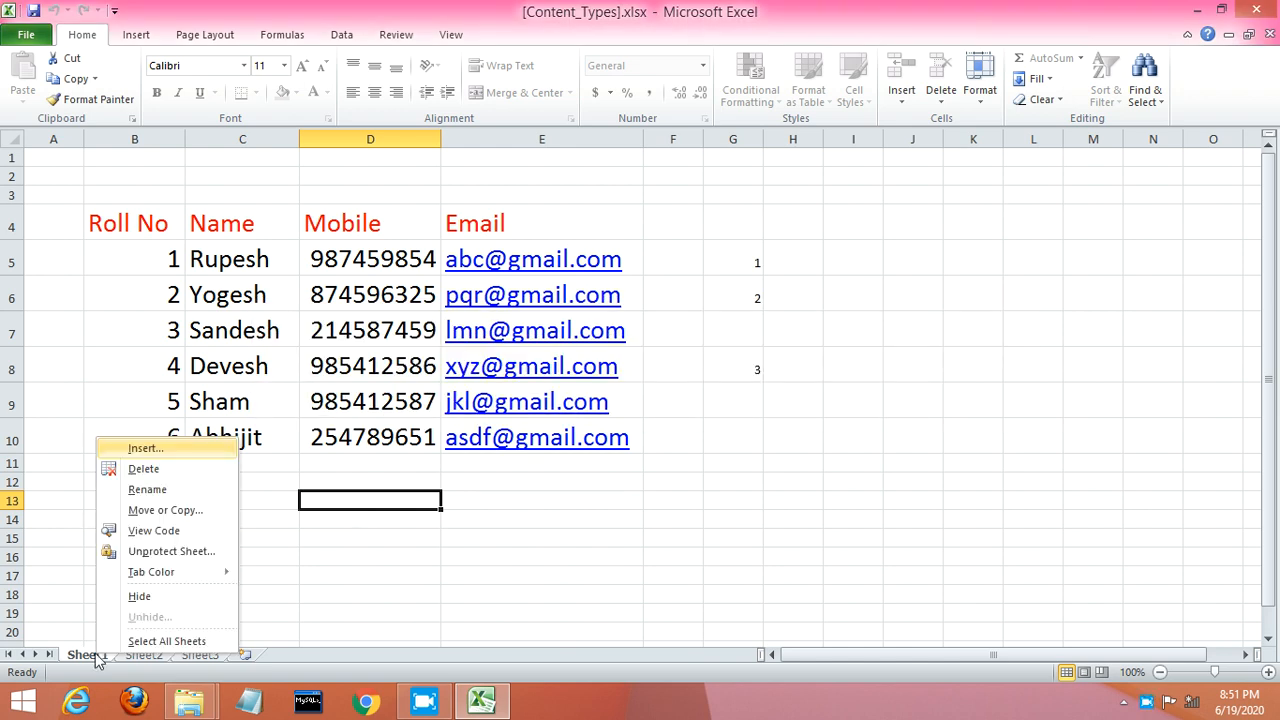
pyautogui.click(165, 551)
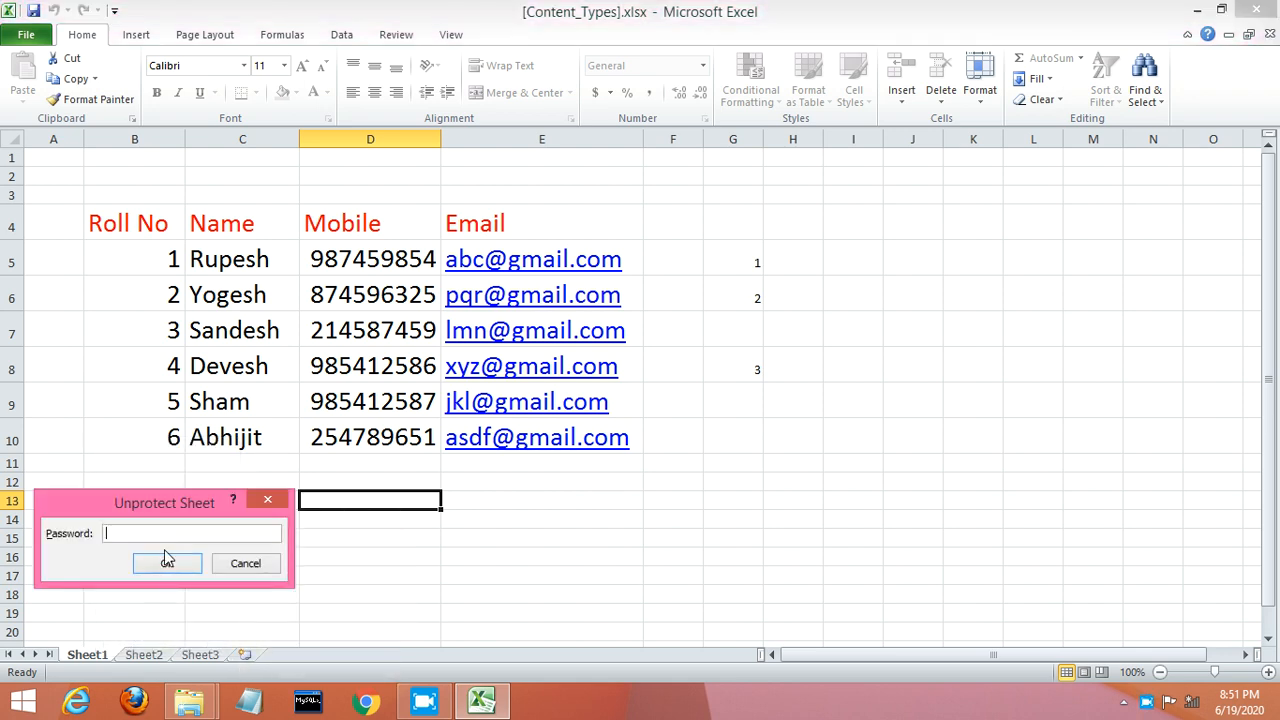
pyautogui.write('12345')
pyautogui.click(167, 562)
# Step: Enter 5, 6, 2 and 2 into cells F12 through F15
pyautogui.click(647, 474)
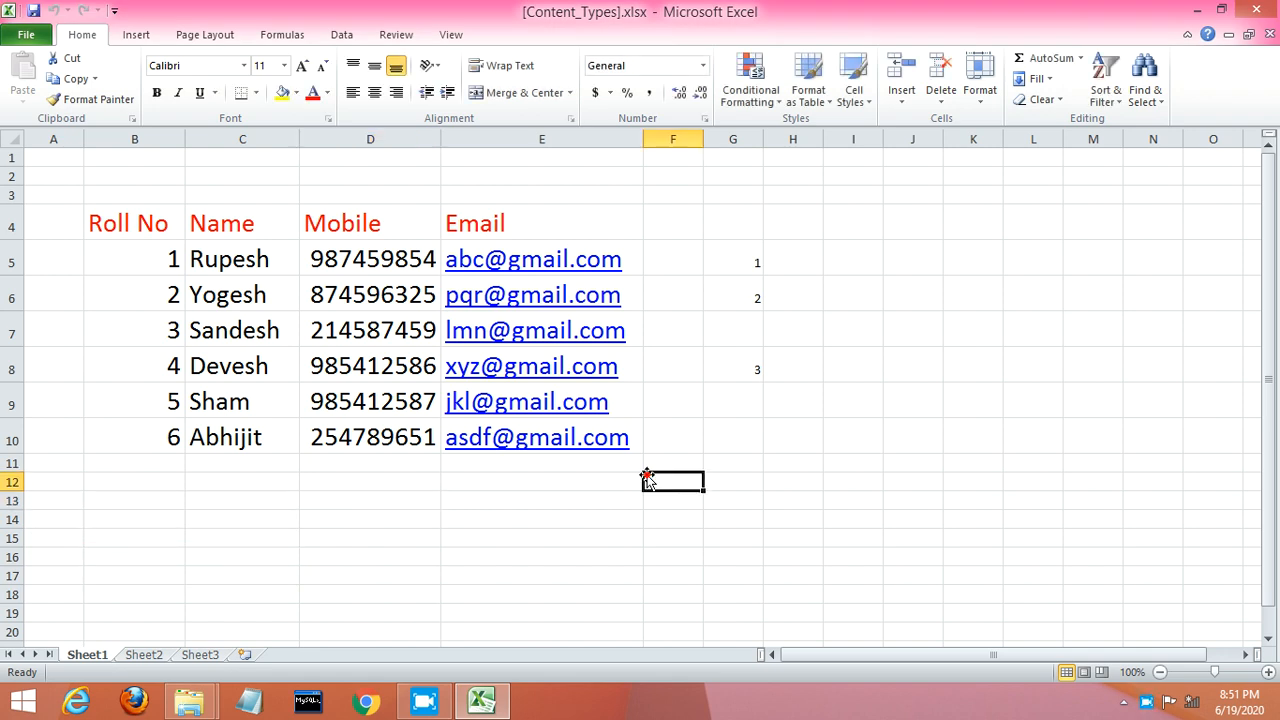
pyautogui.write('5')
pyautogui.press('Return')
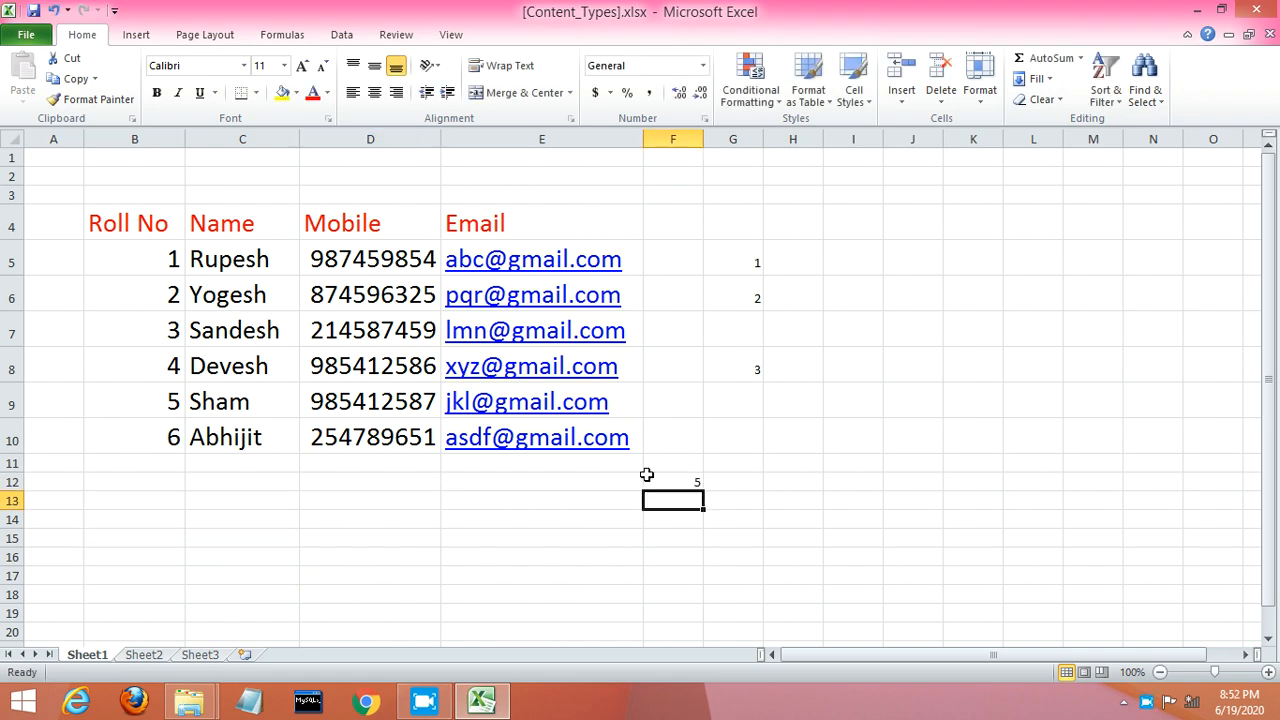
pyautogui.write('6')
pyautogui.press('Return')
pyautogui.write('2')
pyautogui.press('Return')
pyautogui.write('2')
pyautogui.press('Return')
pyautogui.press('Return')
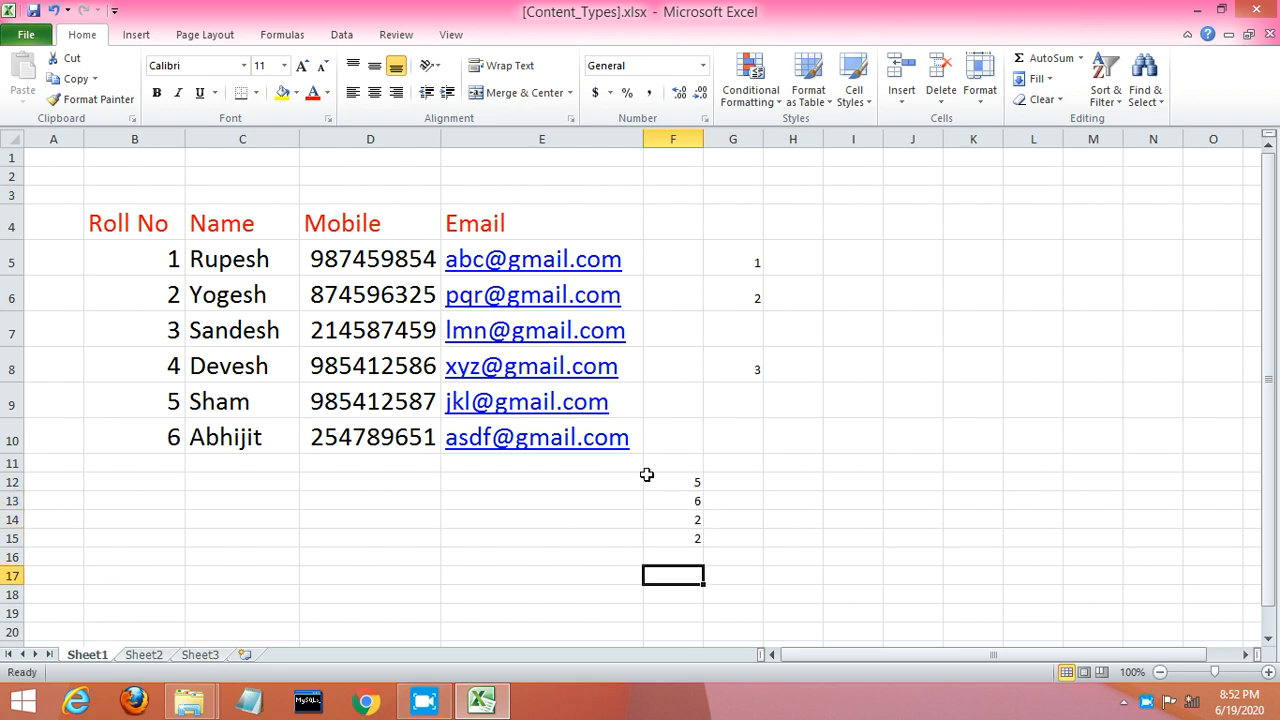